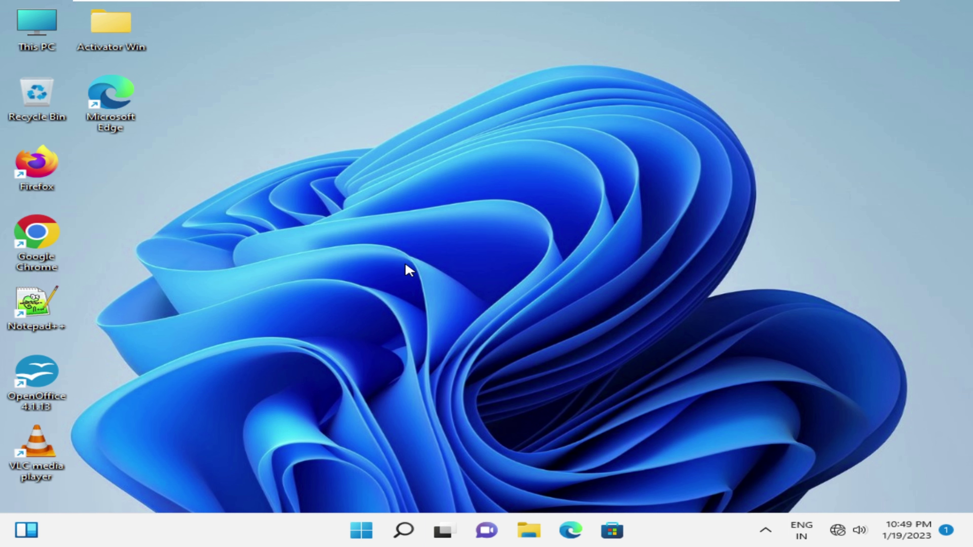
{"action": "right_click", "coordinate": [513, 111]}
{"action": "left_click", "coordinate": [556, 178]}
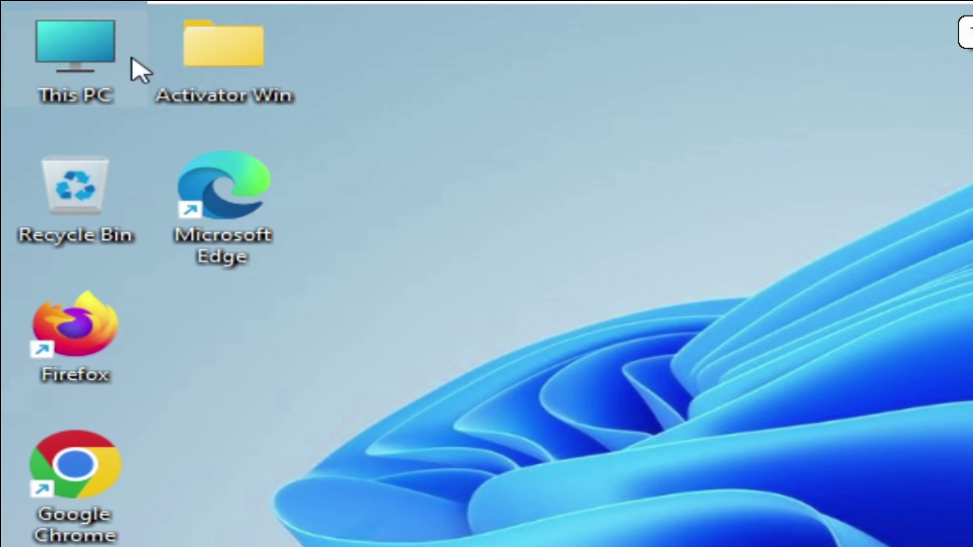
Open Computer Management for this PC and go to Disk Management.
{"action": "right_click", "coordinate": [97, 62]}
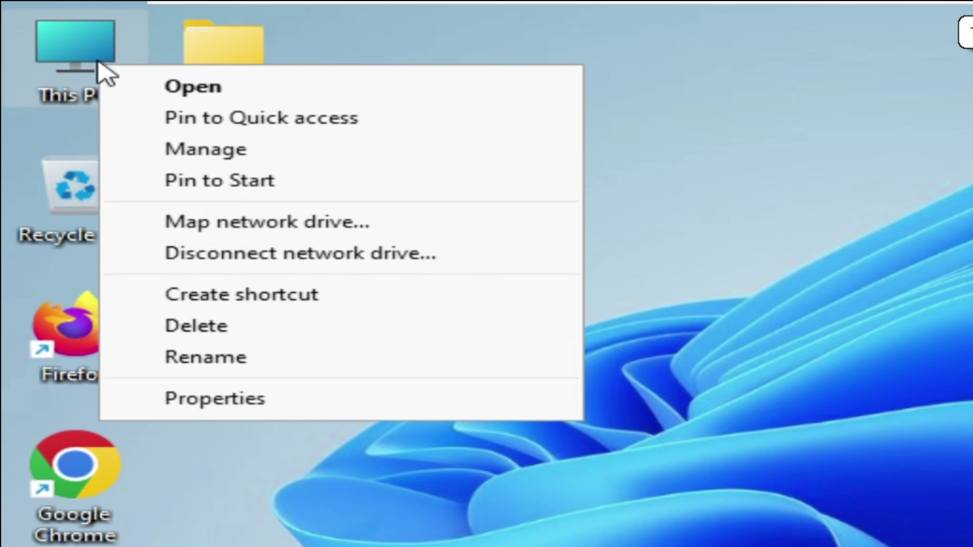
{"action": "left_click", "coordinate": [209, 155]}
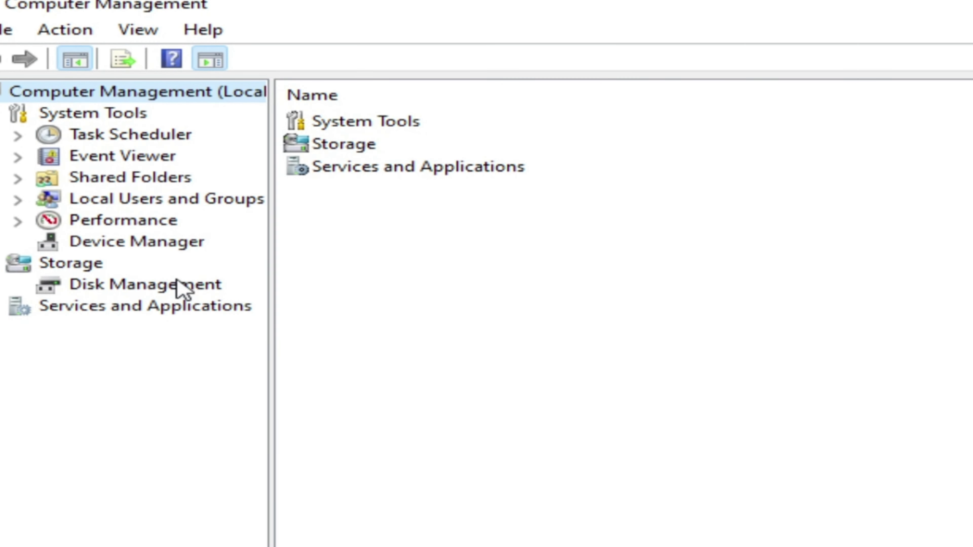
{"action": "left_click", "coordinate": [186, 282]}
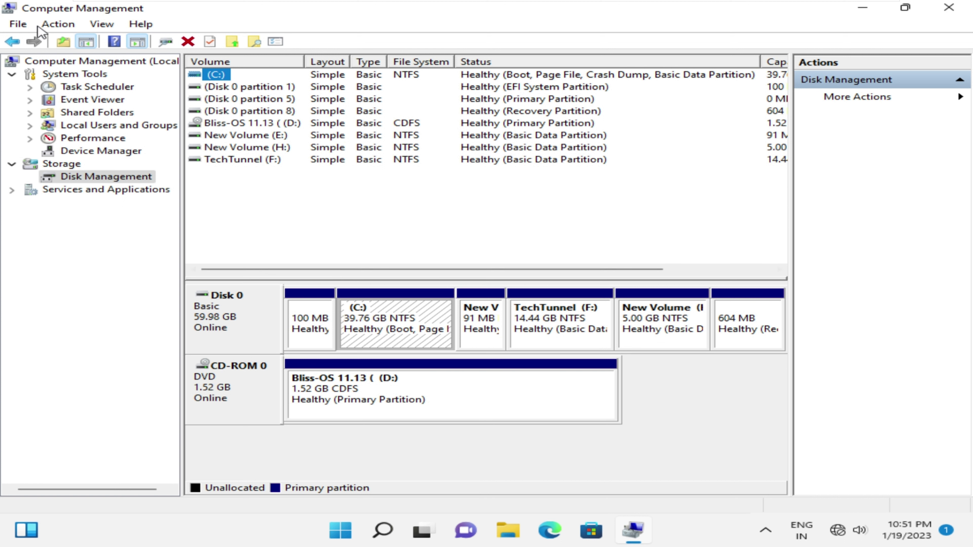
Start creating a virtual hard disk and set its location to TechTunnelvhd.vhd on the TechTunnel (F:) drive.
{"action": "left_click", "coordinate": [71, 31]}
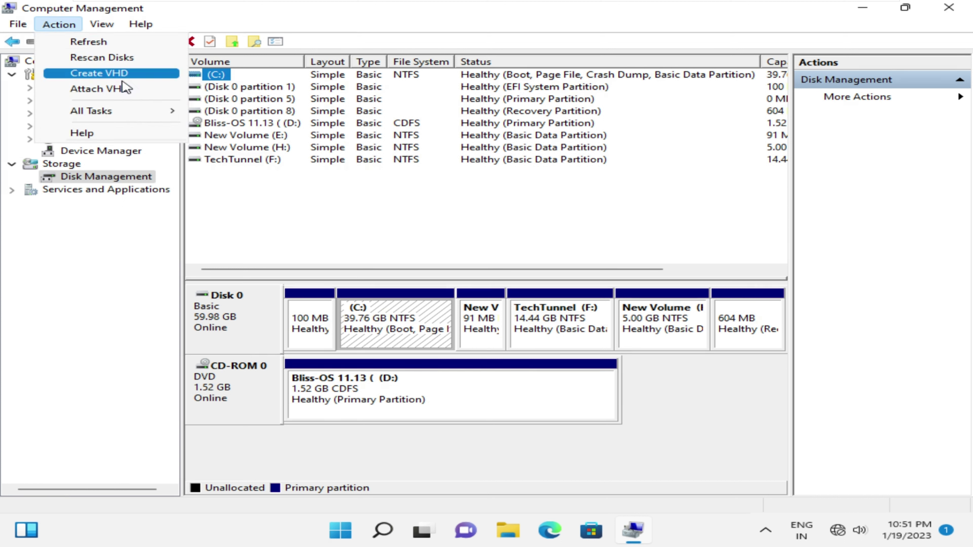
{"action": "left_click", "coordinate": [146, 80]}
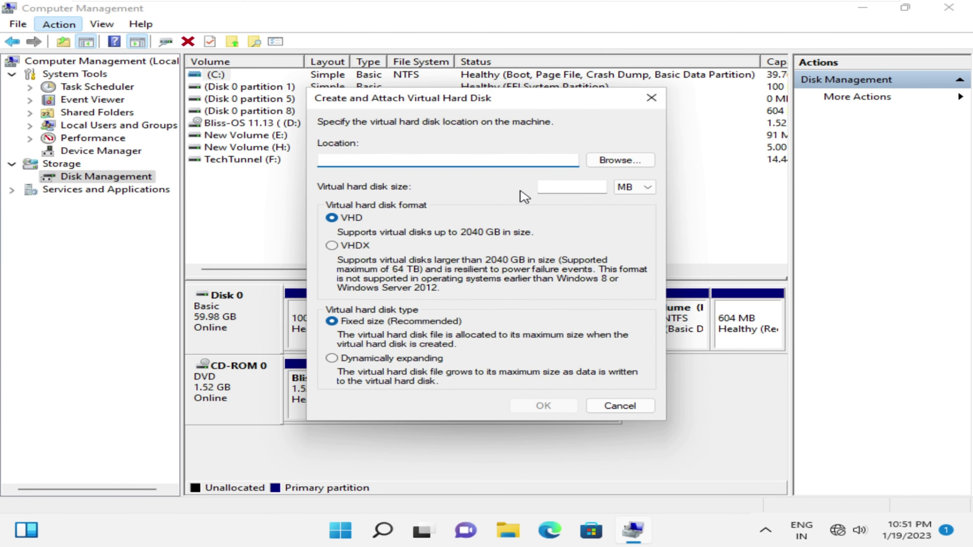
{"action": "left_click", "coordinate": [635, 166]}
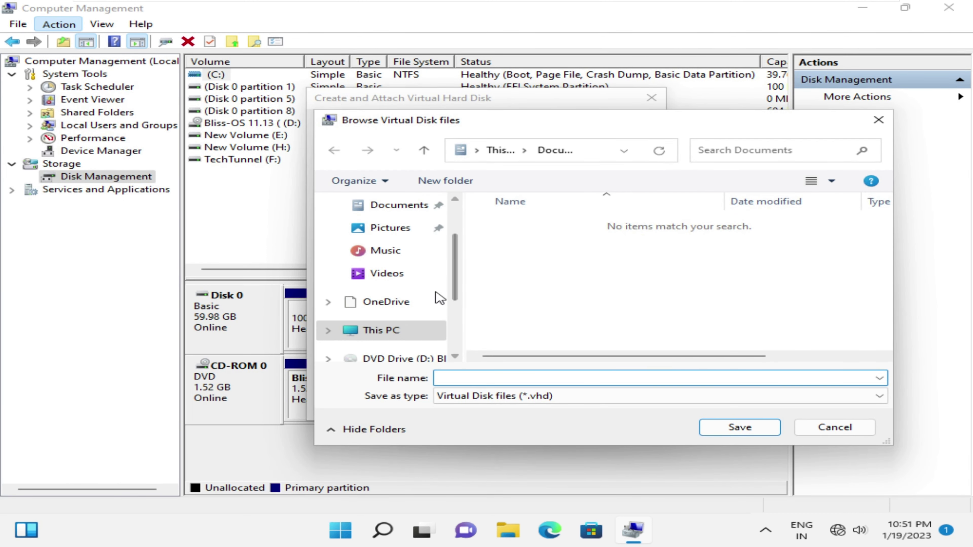
{"action": "left_click", "coordinate": [390, 332]}
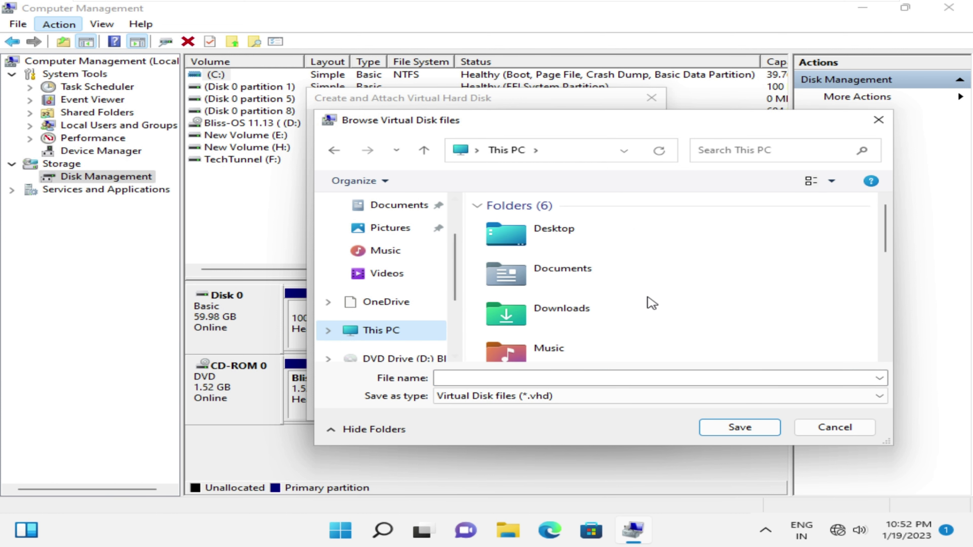
{"action": "scroll", "coordinate": [647, 302], "scroll_direction": "down", "scroll_amount": 5}
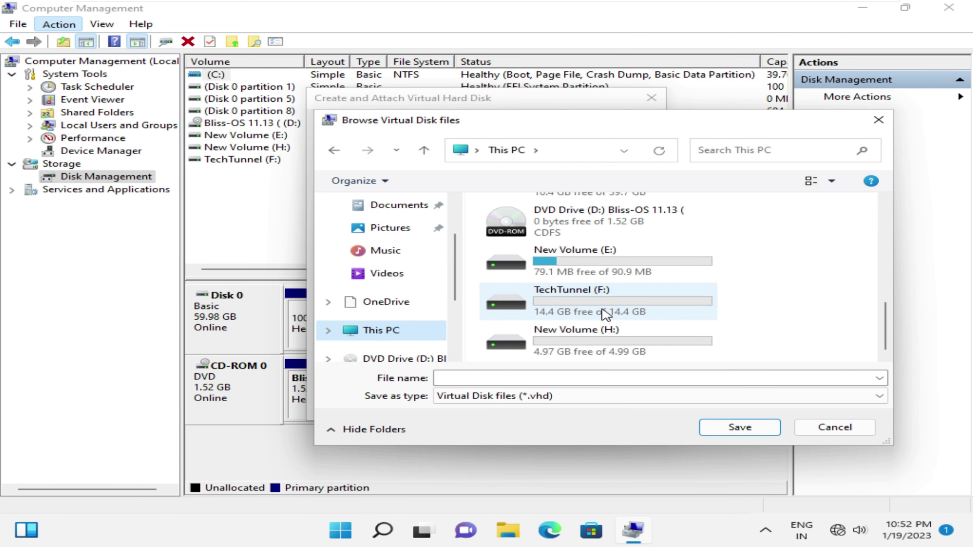
{"action": "double_click", "coordinate": [630, 312]}
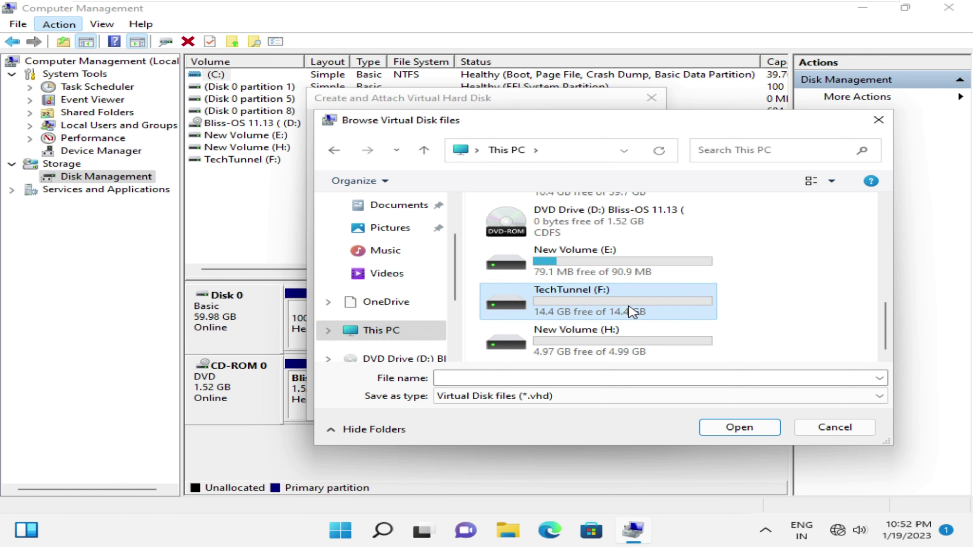
{"action": "left_click", "coordinate": [555, 378]}
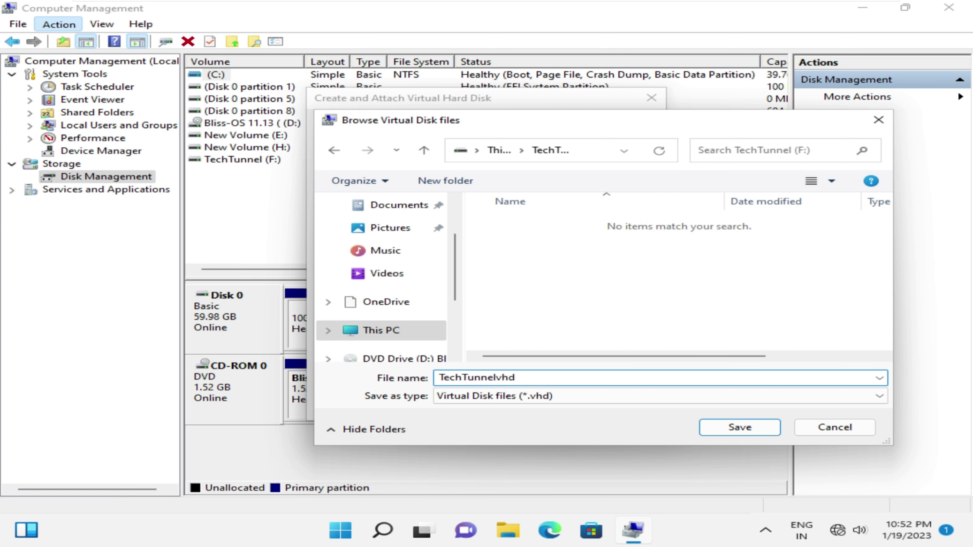
{"action": "left_click", "coordinate": [718, 437]}
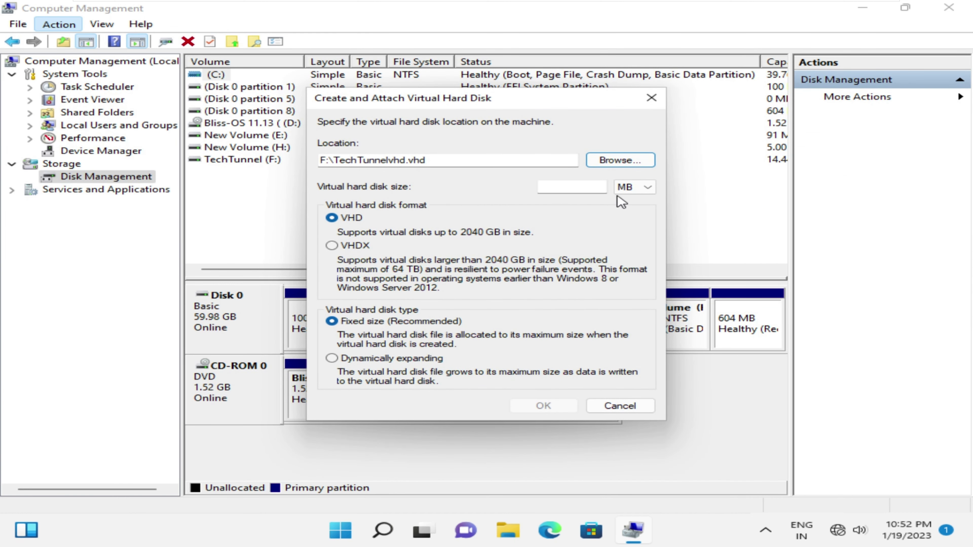
Set the virtual hard disk size to 2 GB and create it in VHD format with fixed size.
{"action": "left_click", "coordinate": [628, 194]}
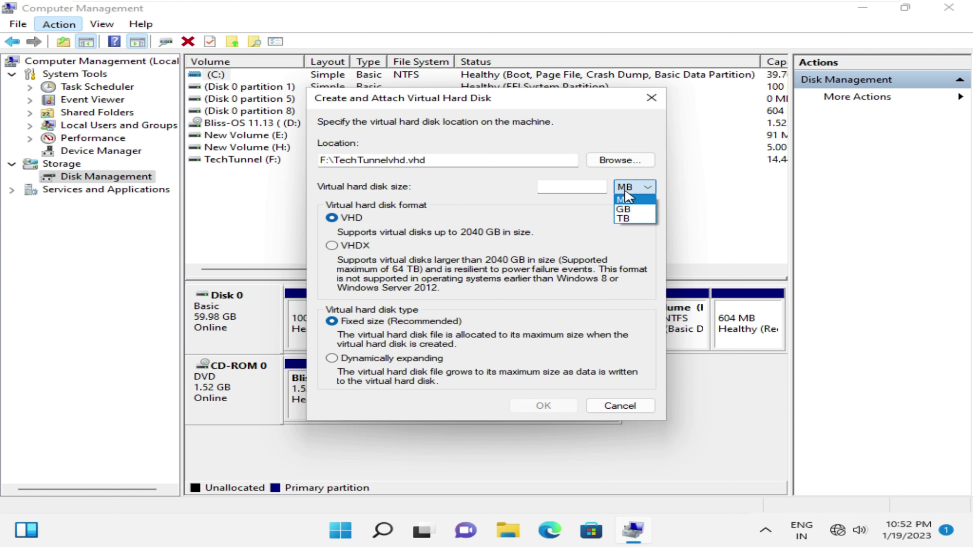
{"action": "left_click", "coordinate": [545, 221]}
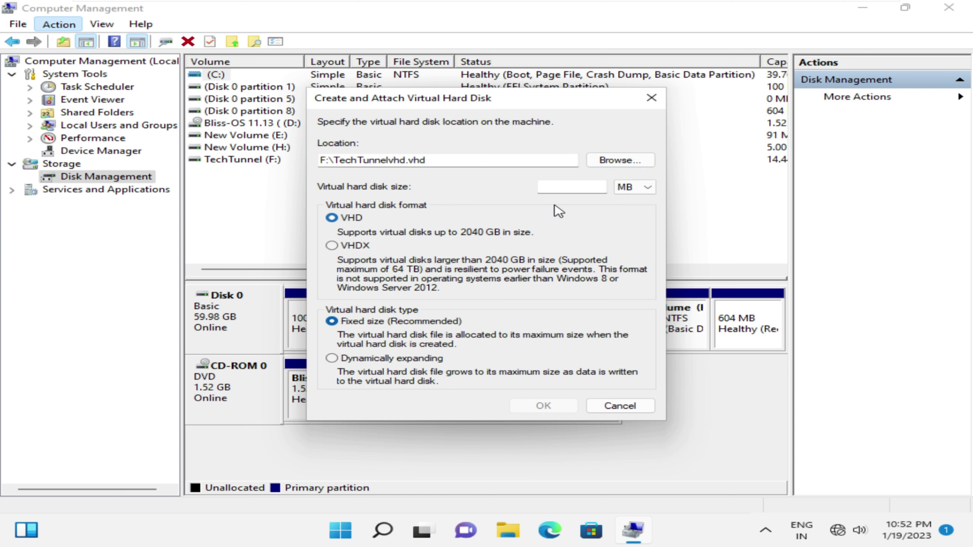
{"action": "left_click", "coordinate": [572, 188]}
{"action": "type", "text": "2"}
{"action": "left_click", "coordinate": [644, 188]}
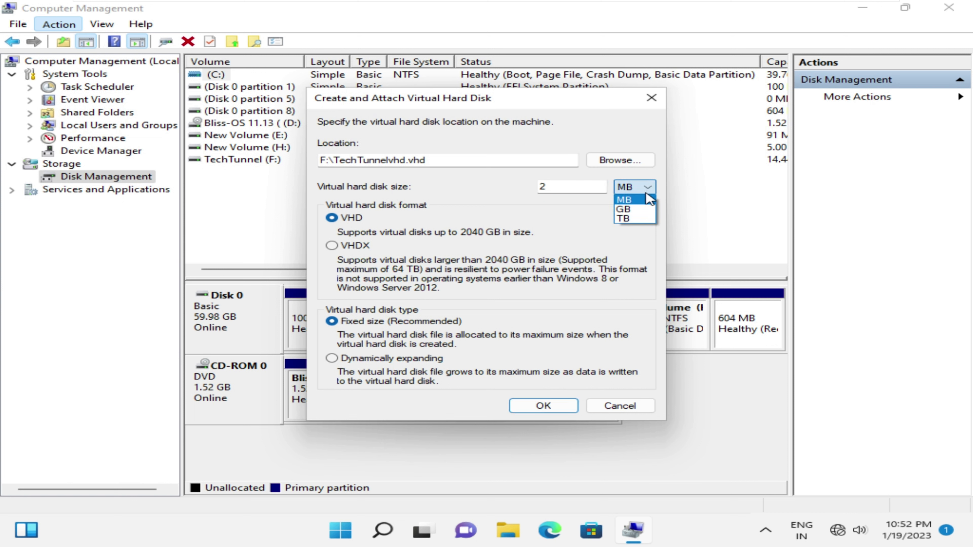
{"action": "left_click", "coordinate": [646, 210]}
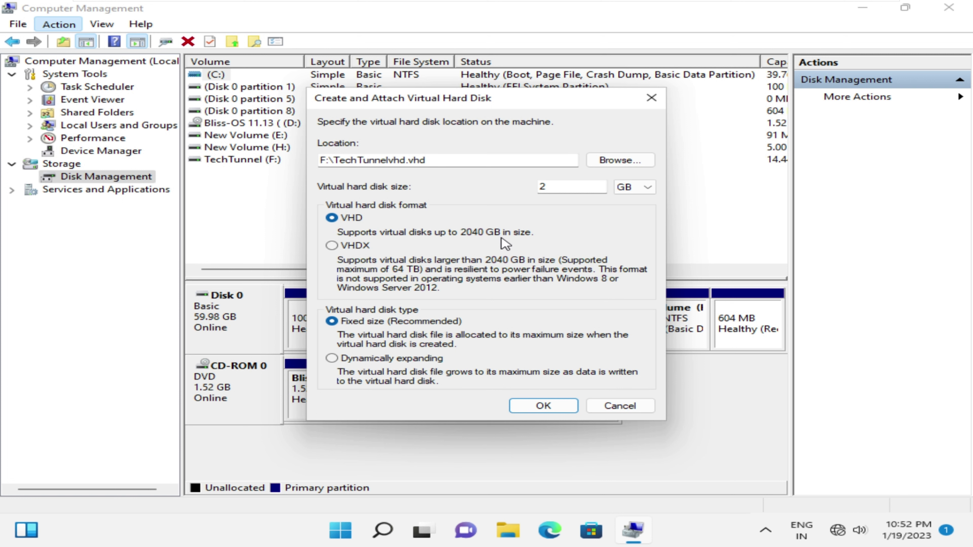
{"action": "left_click", "coordinate": [331, 246]}
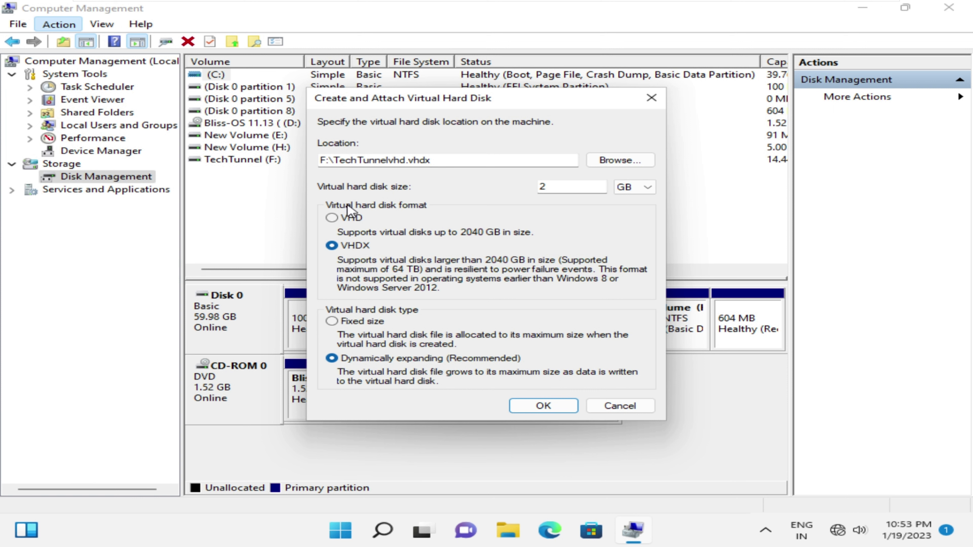
{"action": "left_click", "coordinate": [346, 219]}
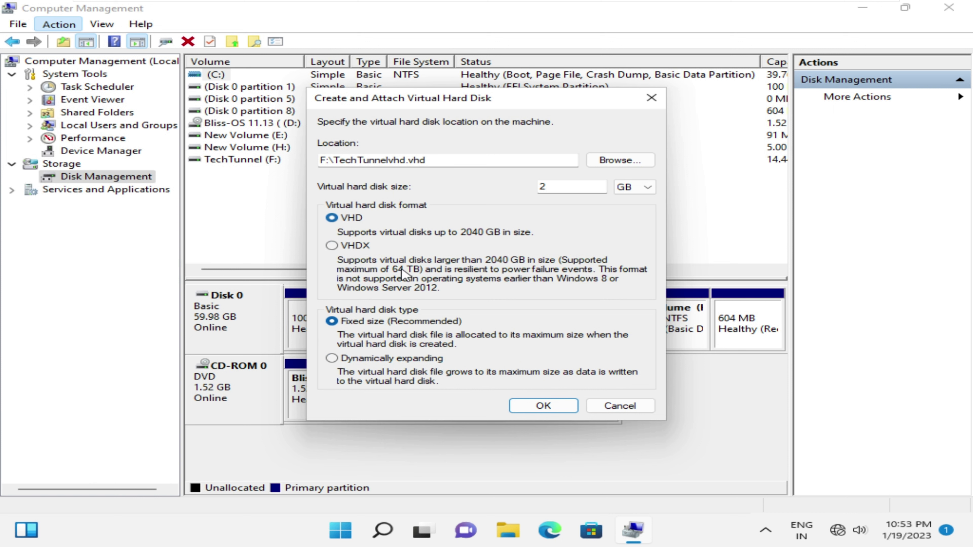
{"action": "left_click", "coordinate": [561, 410]}
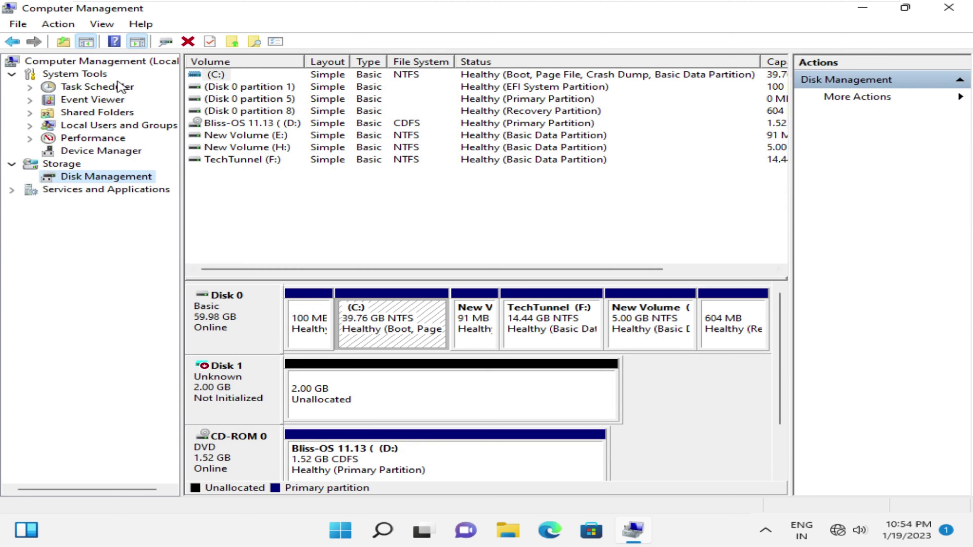
Start creating a second virtual hard disk and set its location to TechTunnelvhd2.vhd on the TechTunnel (F:) drive.
{"action": "left_click", "coordinate": [58, 24]}
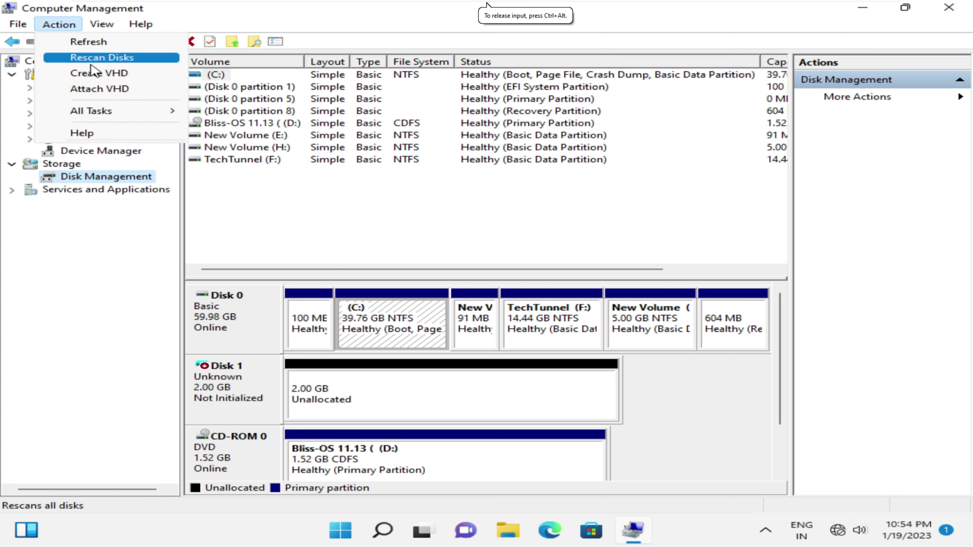
{"action": "left_click", "coordinate": [99, 73]}
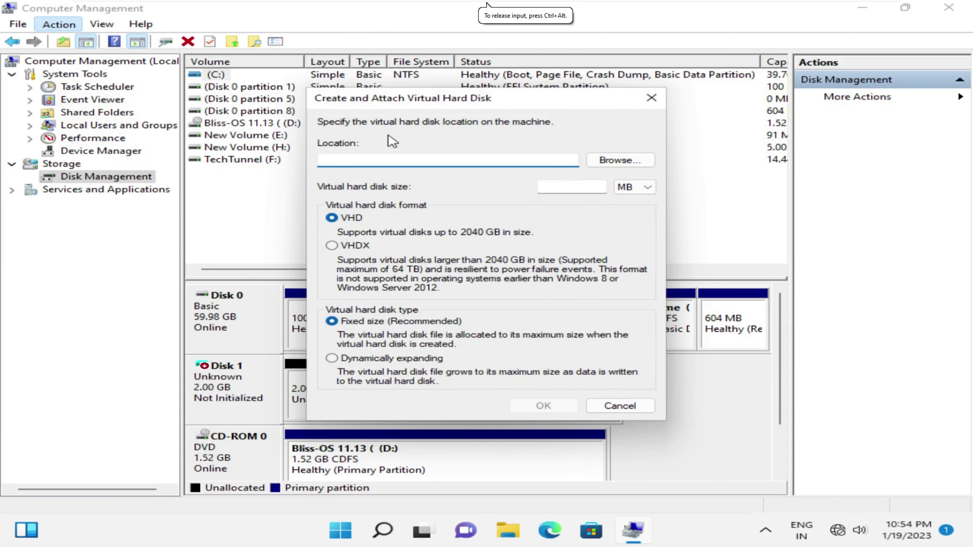
{"action": "left_click", "coordinate": [610, 160]}
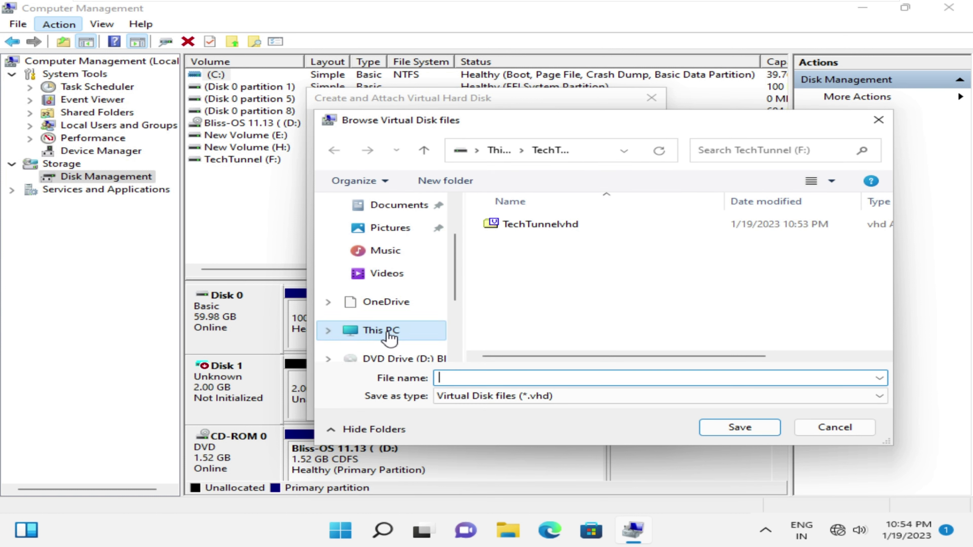
{"action": "left_click", "coordinate": [381, 331]}
{"action": "scroll", "coordinate": [592, 337], "scroll_direction": "down", "scroll_amount": 5}
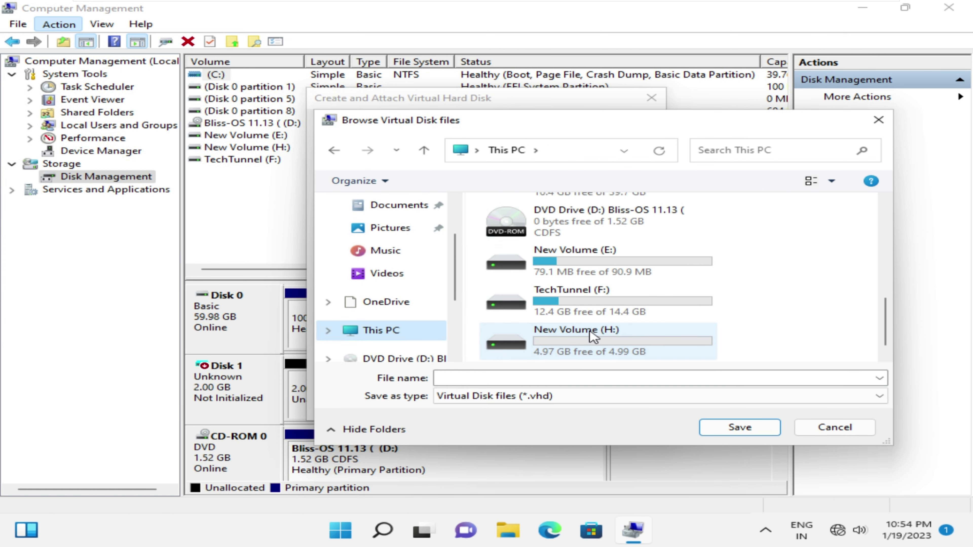
{"action": "double_click", "coordinate": [599, 311]}
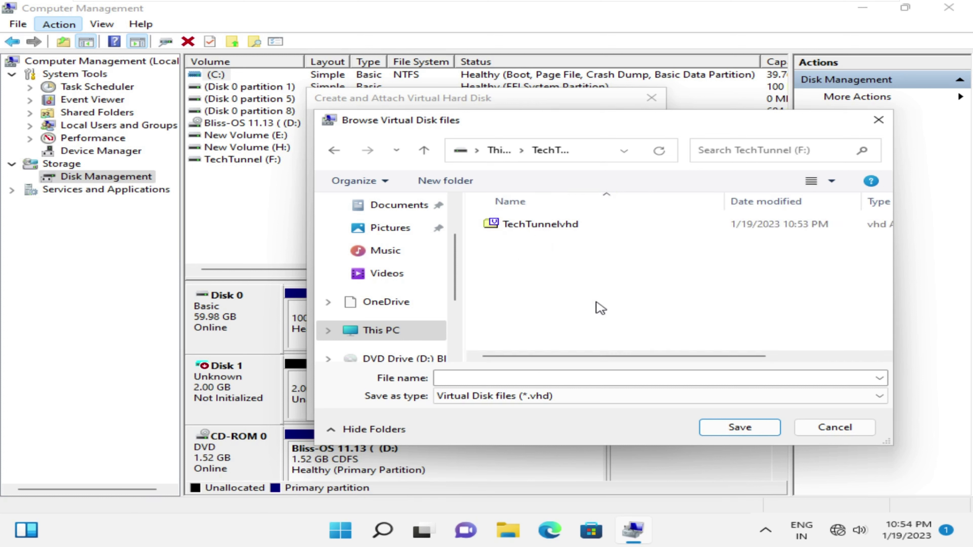
{"action": "left_click", "coordinate": [504, 384]}
{"action": "type", "text": "Tech"}
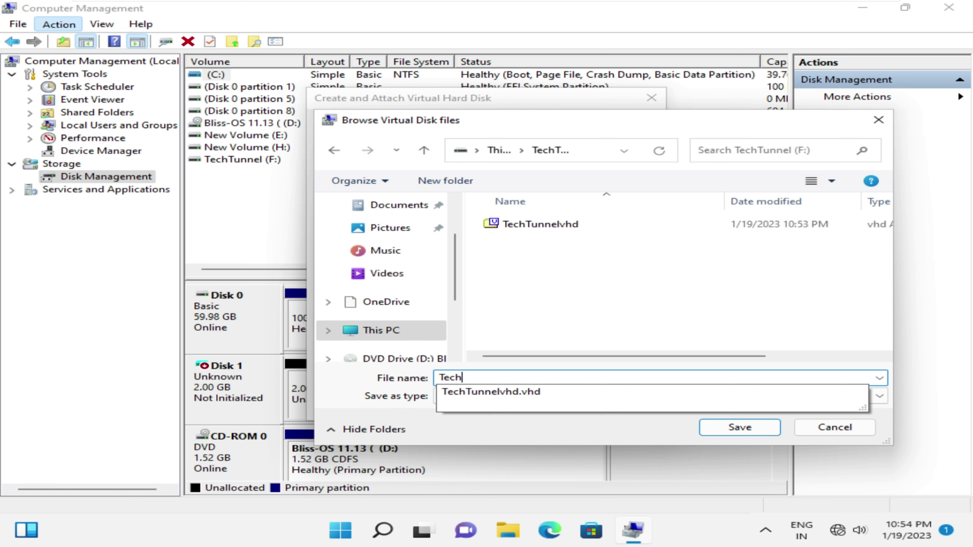
{"action": "key", "text": "Down"}
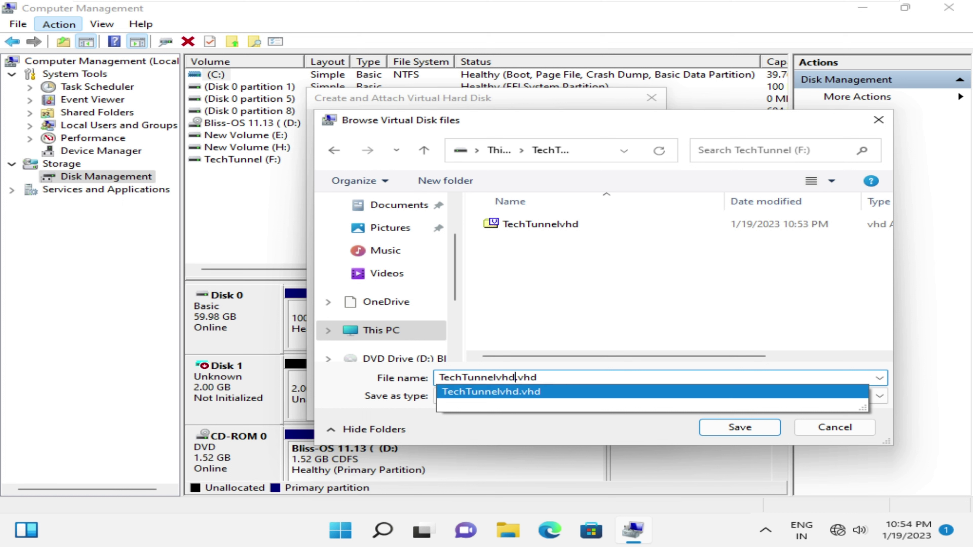
{"action": "left_click", "coordinate": [521, 379]}
{"action": "type", "text": "2"}
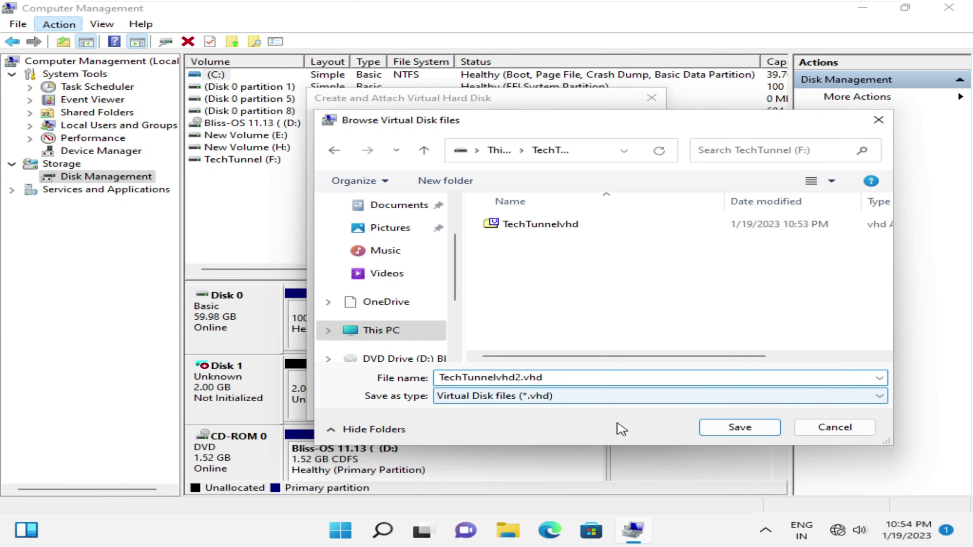
{"action": "left_click", "coordinate": [727, 433]}
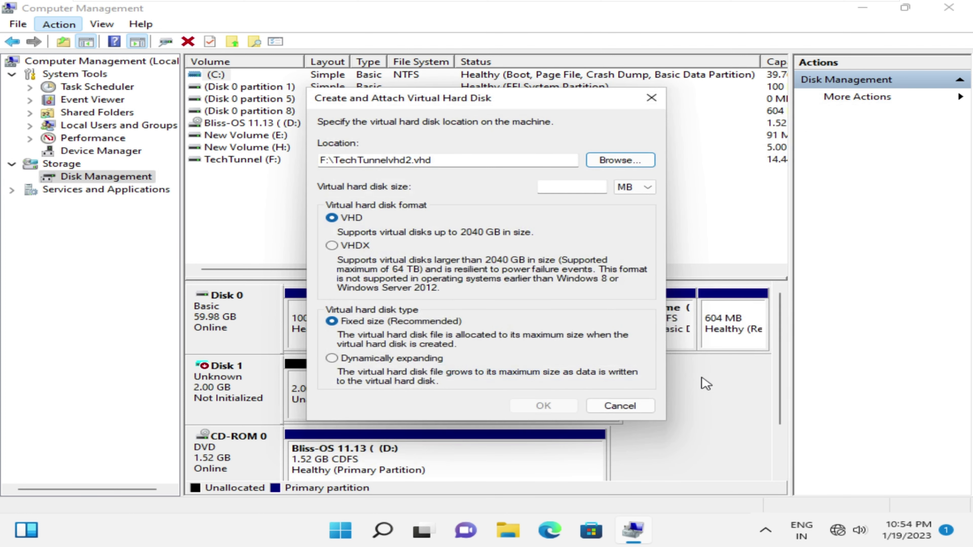
Set the second virtual hard disk's size to 3 GB and create it as a fixed-size VHD.
{"action": "left_click", "coordinate": [583, 187]}
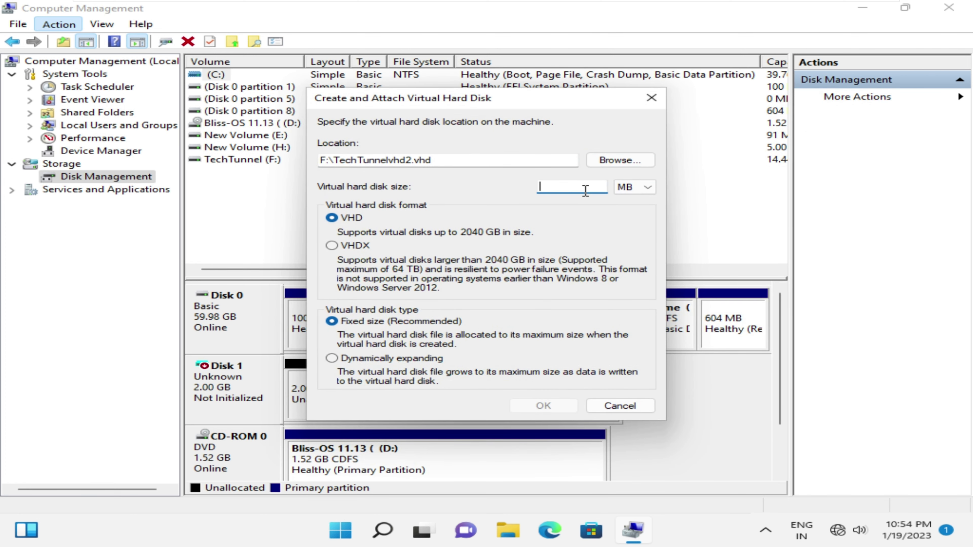
{"action": "type", "text": "3"}
{"action": "left_click", "coordinate": [641, 187]}
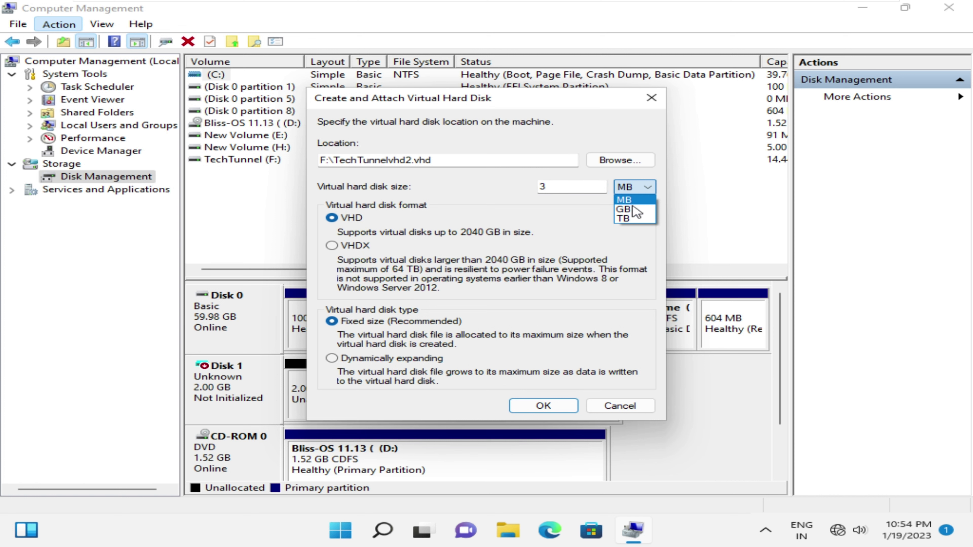
{"action": "left_click", "coordinate": [637, 210]}
{"action": "left_click", "coordinate": [545, 409]}
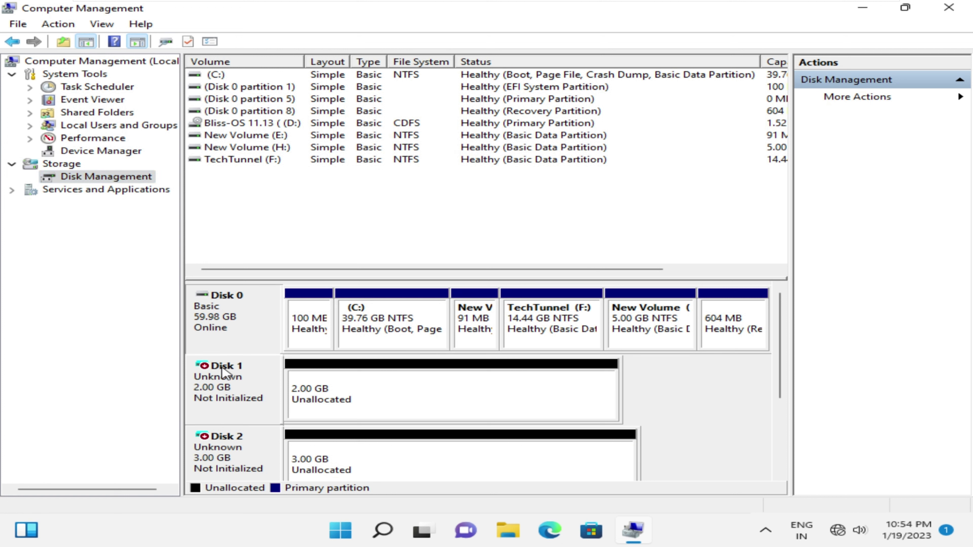
Initialize Disk 1 and Disk 2 together with the GPT (GUID Partition Table) partition style.
{"action": "left_click", "coordinate": [226, 453]}
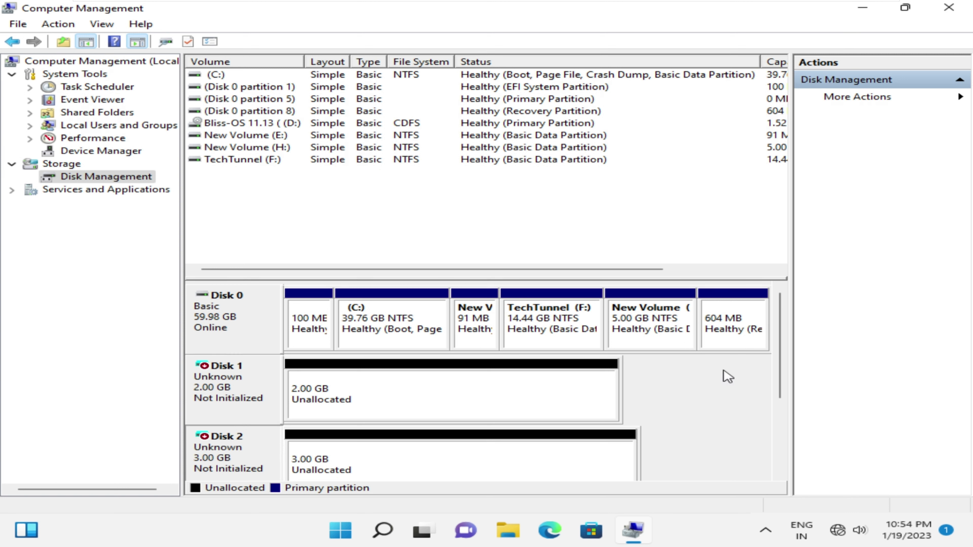
{"action": "left_click_drag", "start_coordinate": [781, 370], "coordinate": [782, 395]}
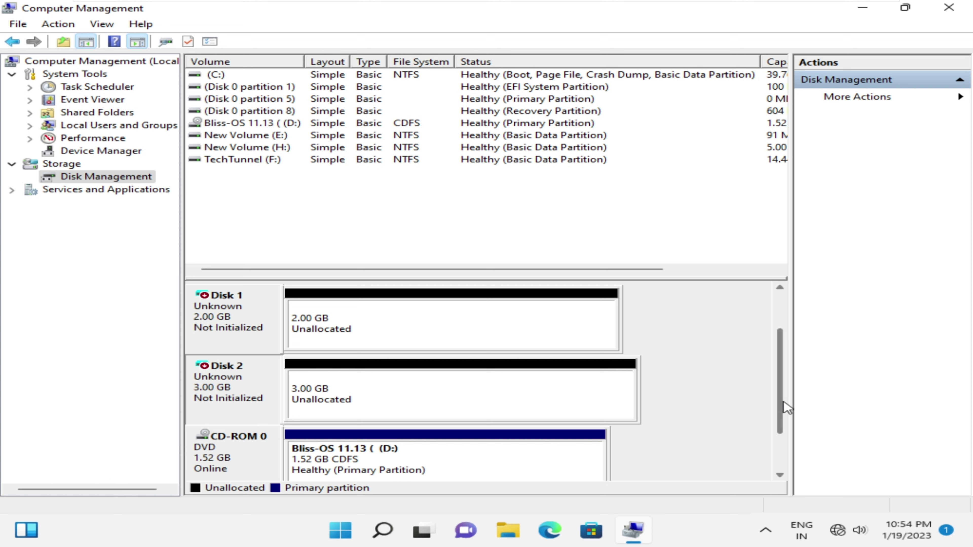
{"action": "left_click_drag", "start_coordinate": [784, 405], "coordinate": [783, 364]}
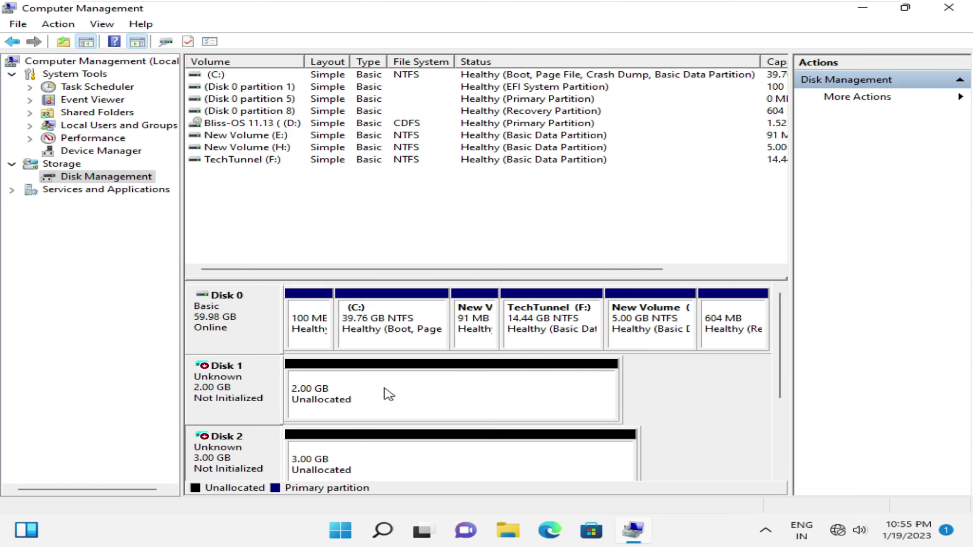
{"action": "right_click", "coordinate": [212, 390]}
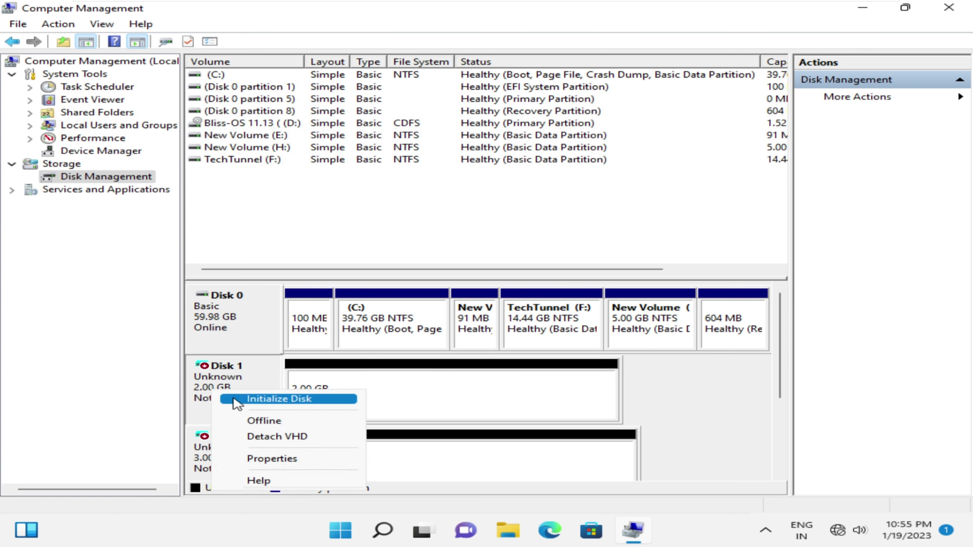
{"action": "left_click", "coordinate": [305, 403]}
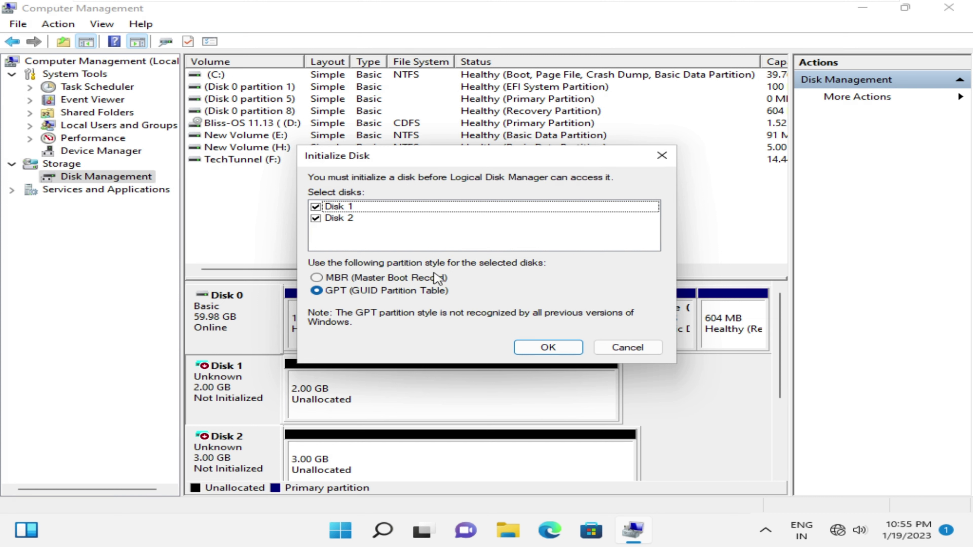
{"action": "left_click", "coordinate": [539, 352]}
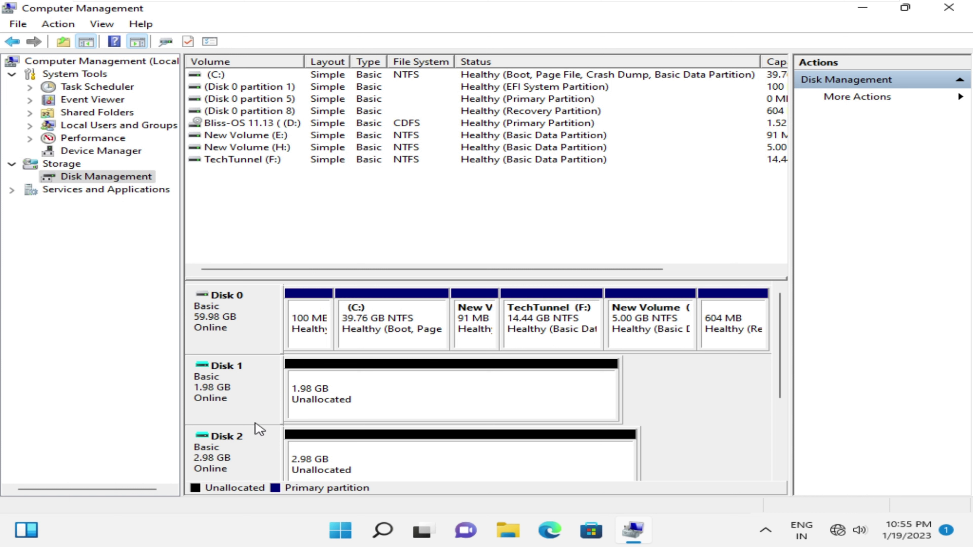
Create a simple NTFS volume across all of Disk 1's unallocated space with drive letter G and the default label New Volume.
{"action": "left_click", "coordinate": [383, 391]}
{"action": "right_click", "coordinate": [378, 389]}
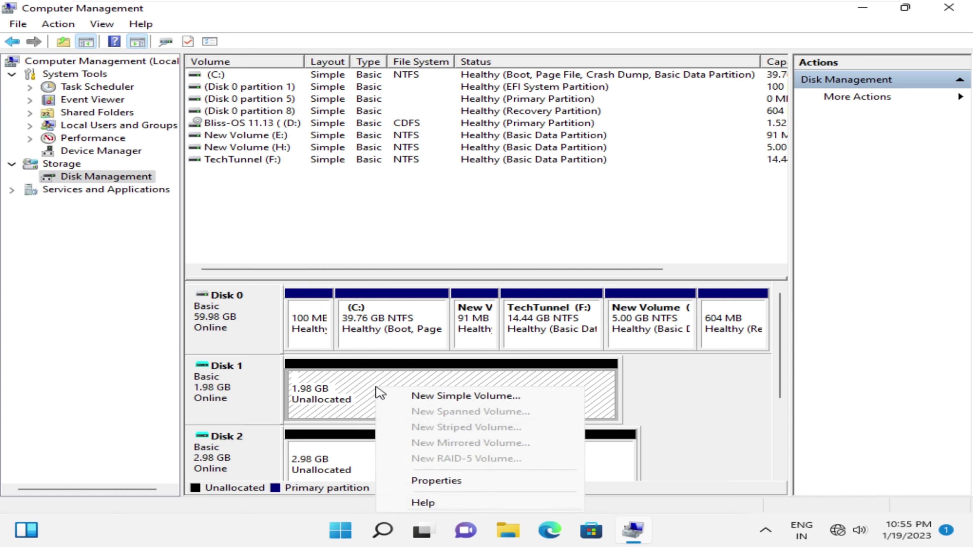
{"action": "left_click", "coordinate": [426, 397]}
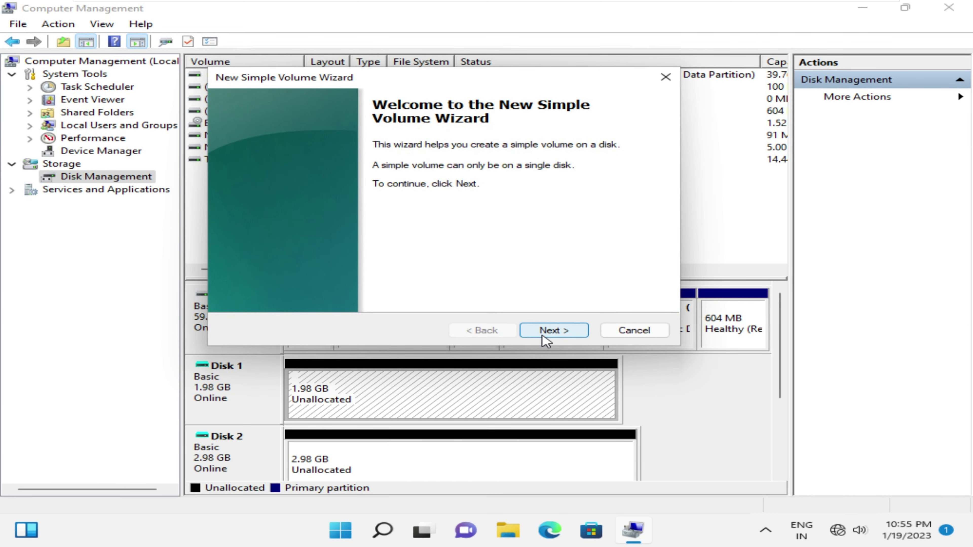
{"action": "left_click", "coordinate": [543, 337]}
{"action": "left_click", "coordinate": [543, 336]}
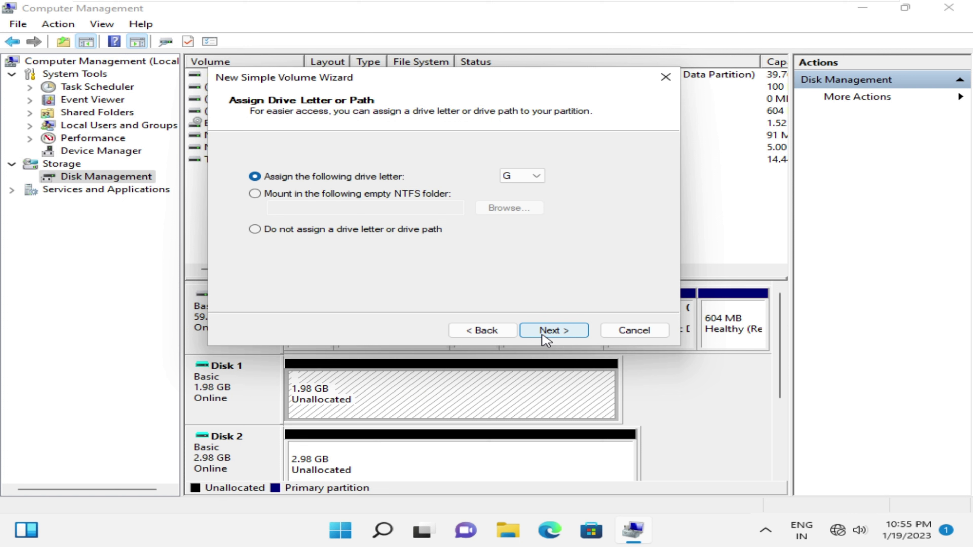
{"action": "left_click", "coordinate": [546, 336]}
{"action": "left_click", "coordinate": [546, 337]}
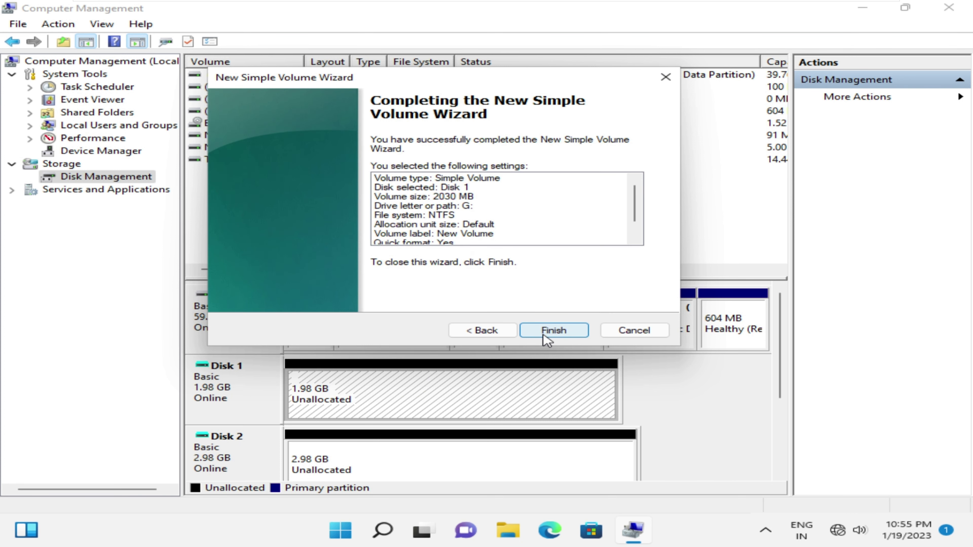
{"action": "left_click", "coordinate": [544, 334]}
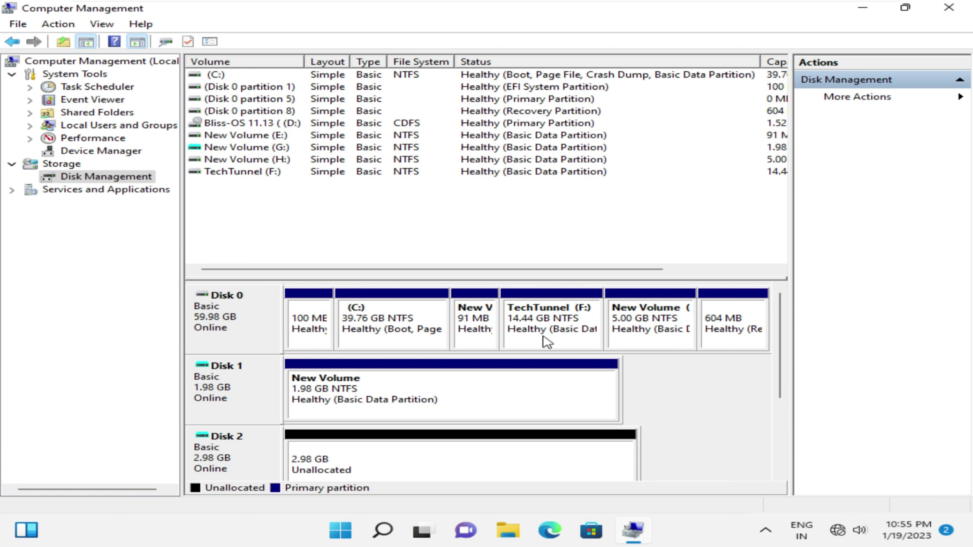
Create a simple NTFS volume filling Disk 2's unallocated space, with drive letter I and the wizard's default settings.
{"action": "left_click", "coordinate": [469, 454]}
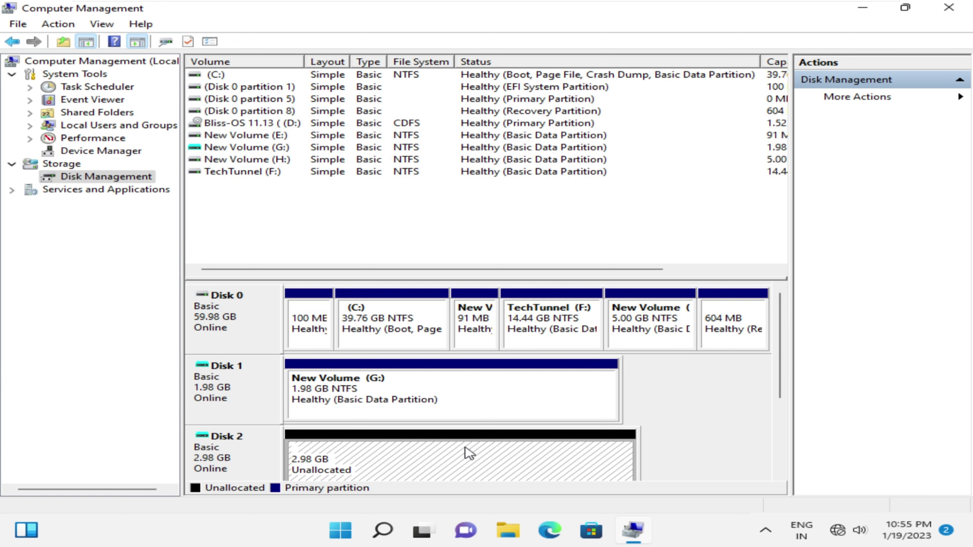
{"action": "right_click", "coordinate": [468, 454]}
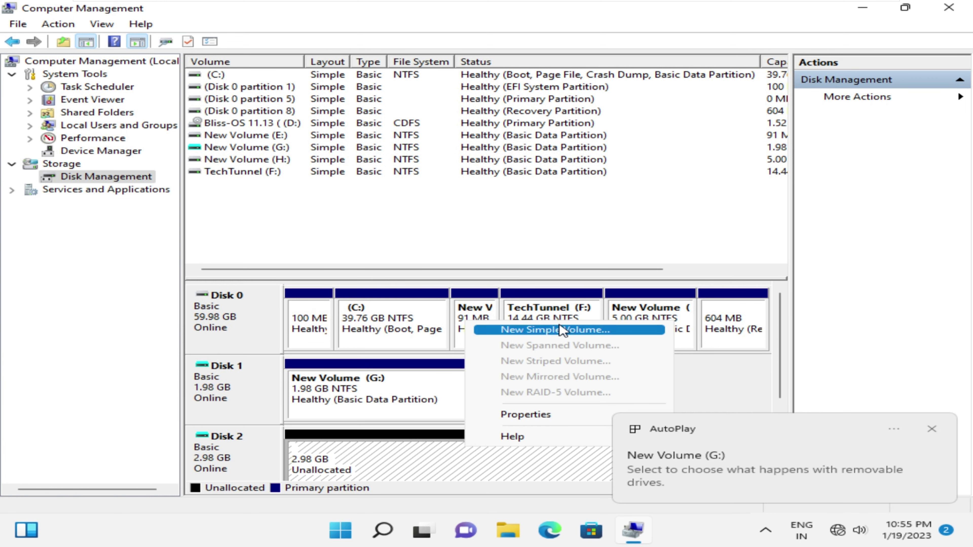
{"action": "left_click", "coordinate": [570, 330]}
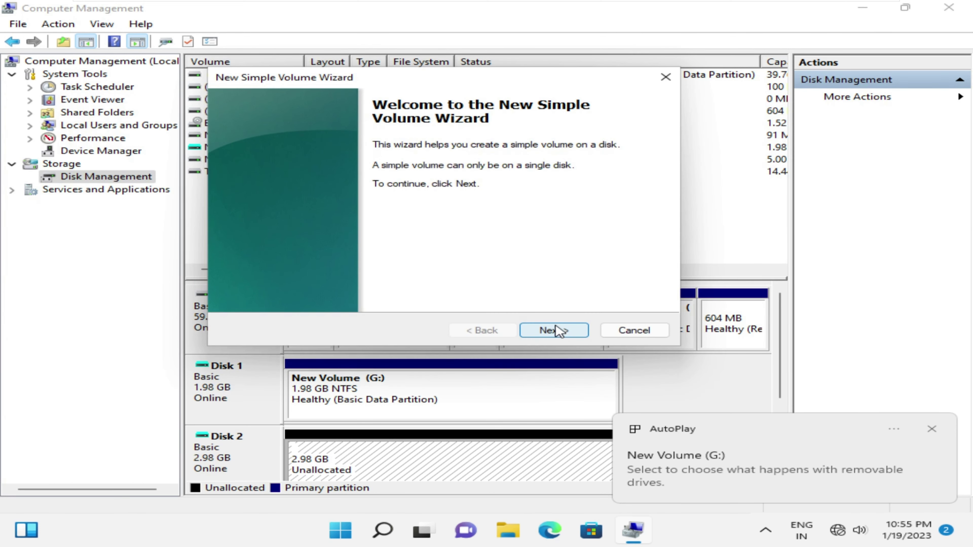
{"action": "left_click", "coordinate": [554, 330]}
{"action": "left_click", "coordinate": [554, 331]}
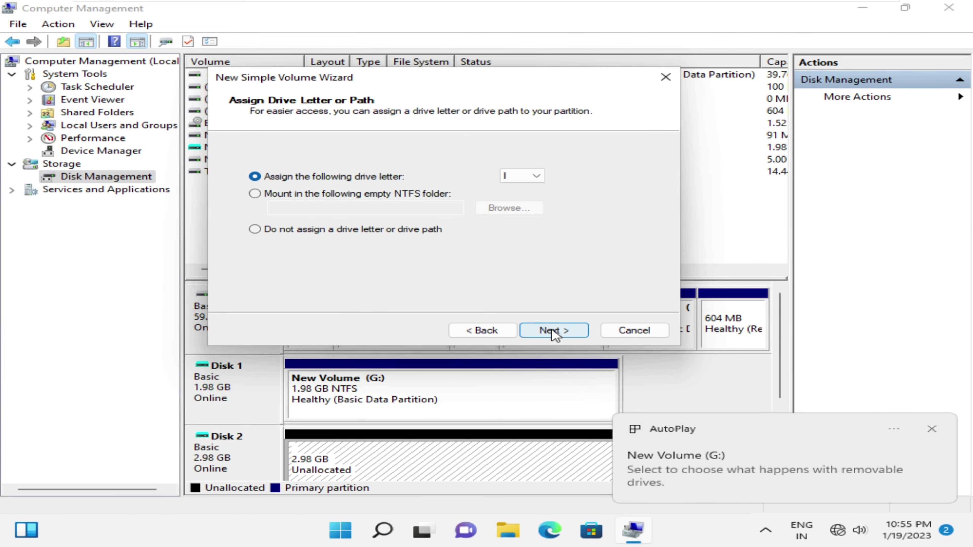
{"action": "left_click", "coordinate": [554, 330]}
{"action": "left_click", "coordinate": [555, 331]}
{"action": "left_click", "coordinate": [554, 330]}
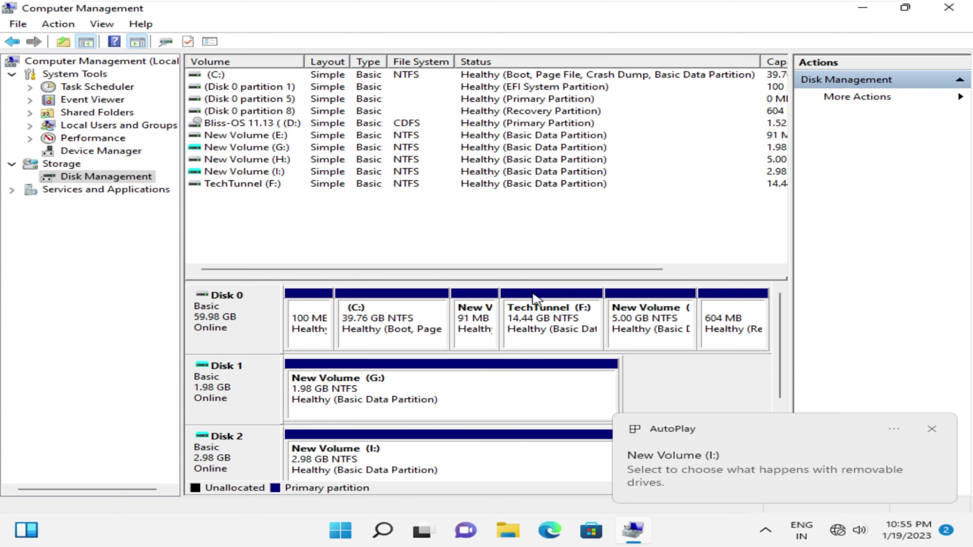
Switch to File Explorer, check the new G: and I: drives in This PC, and look inside New Volume (G:).
{"action": "left_click", "coordinate": [864, 11]}
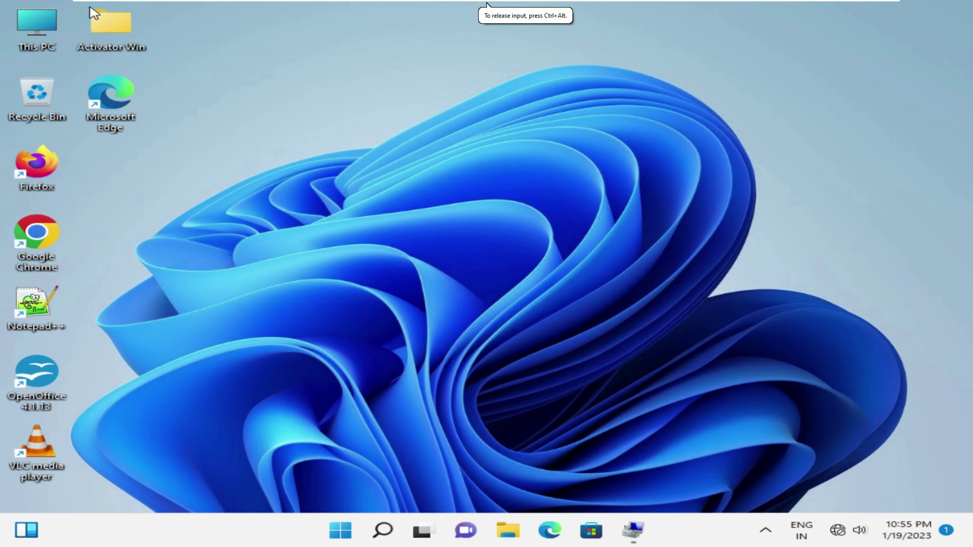
{"action": "double_click", "coordinate": [46, 36]}
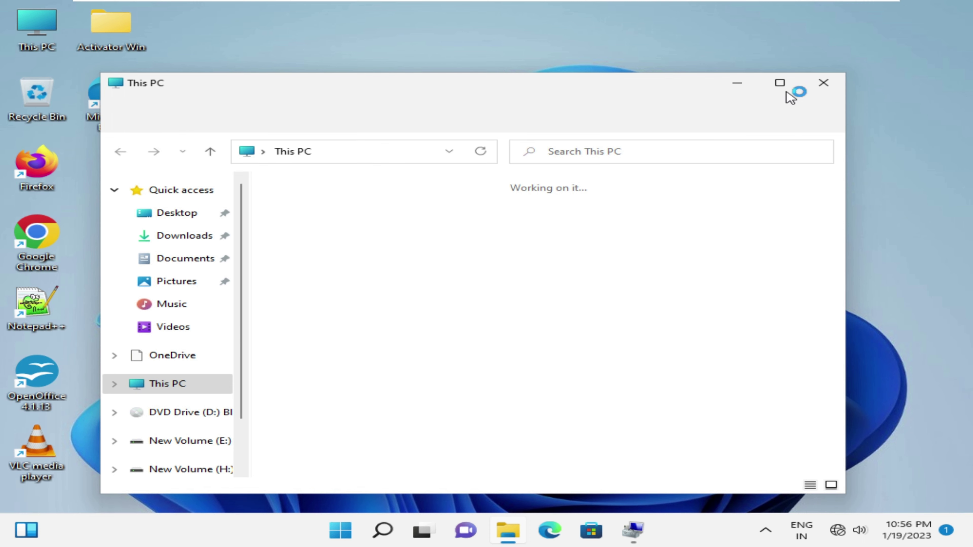
{"action": "left_click", "coordinate": [787, 91]}
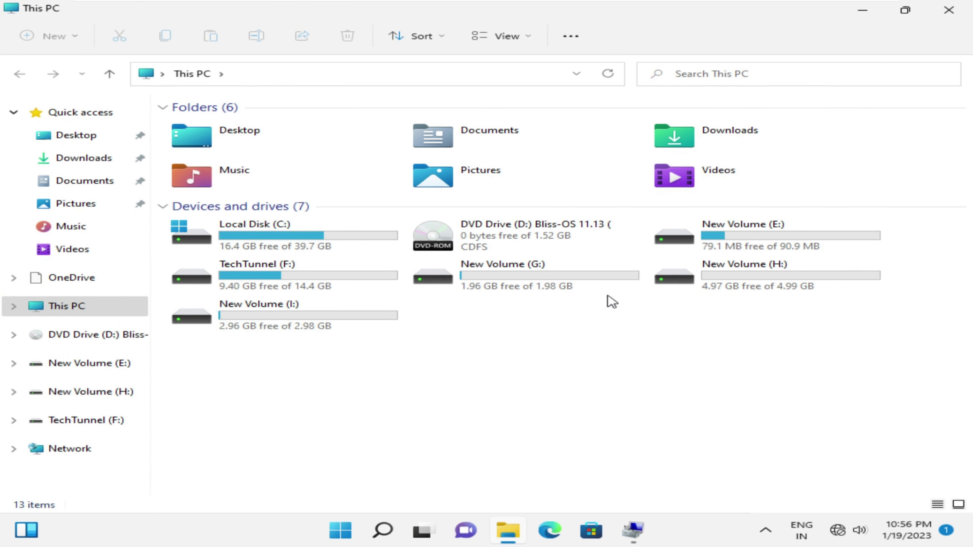
{"action": "left_click", "coordinate": [615, 282]}
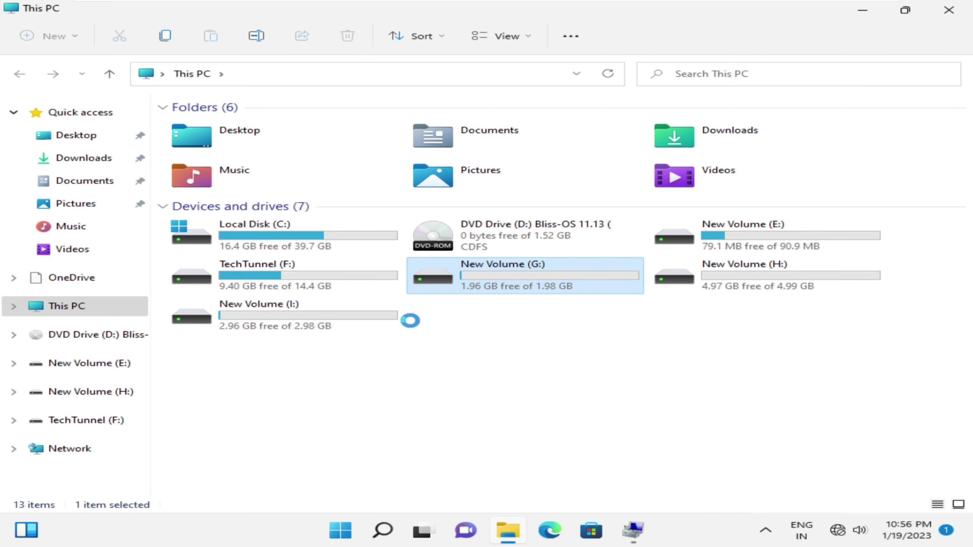
{"action": "left_click", "coordinate": [293, 326]}
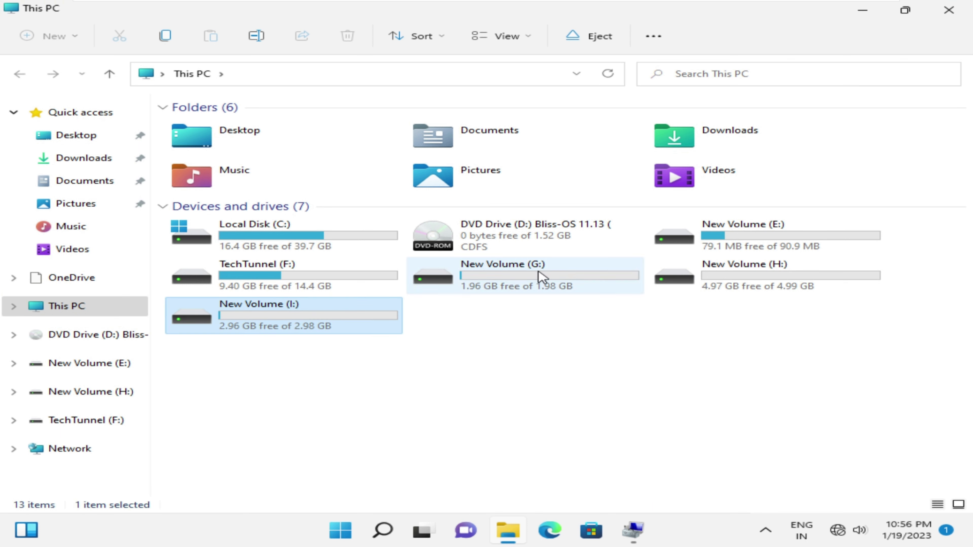
{"action": "double_click", "coordinate": [515, 291]}
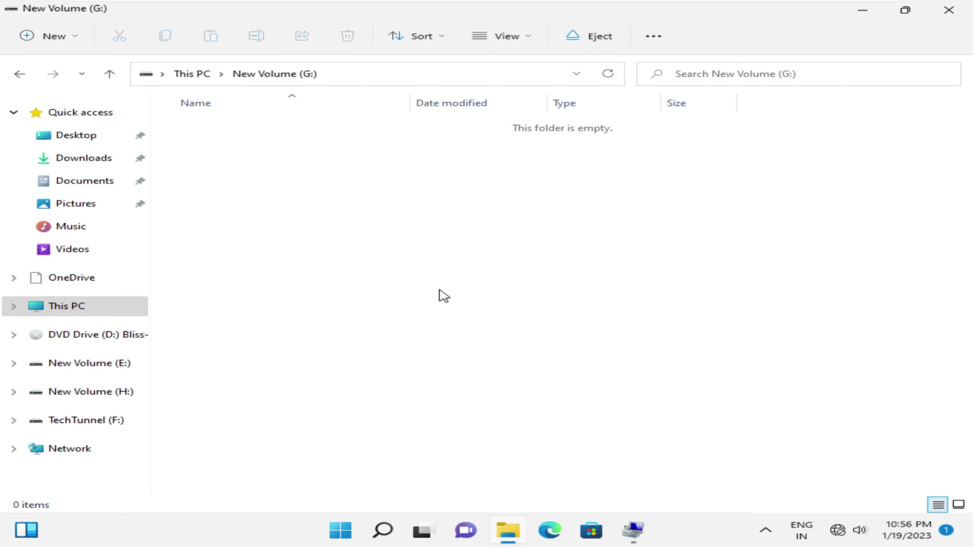
{"action": "left_click", "coordinate": [20, 74]}
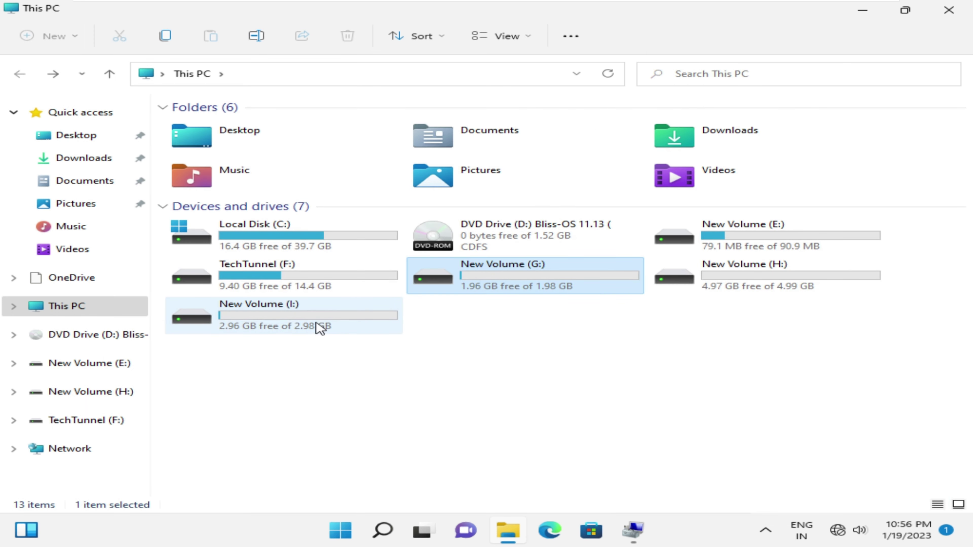
Create a folder with the default name New folder on New Volume (I:).
{"action": "double_click", "coordinate": [319, 325]}
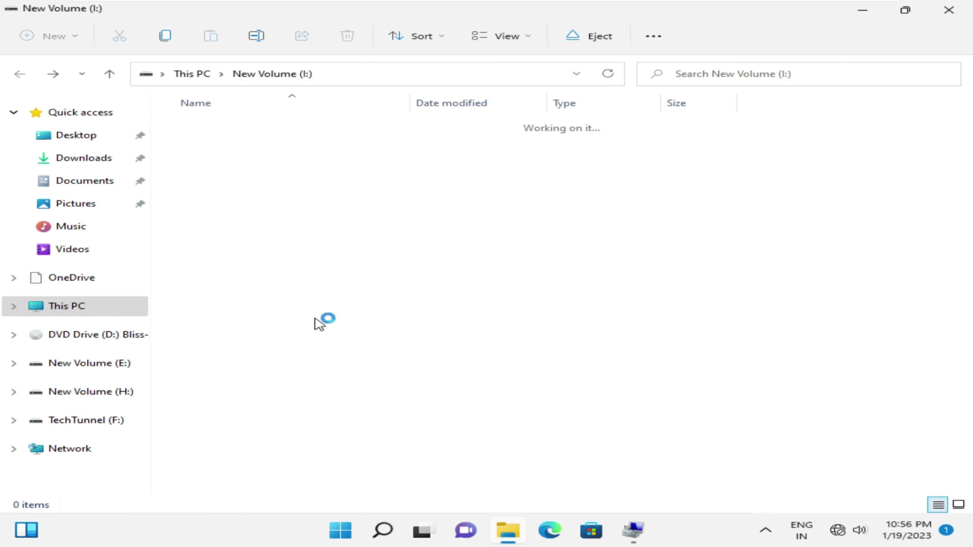
{"action": "right_click", "coordinate": [311, 239]}
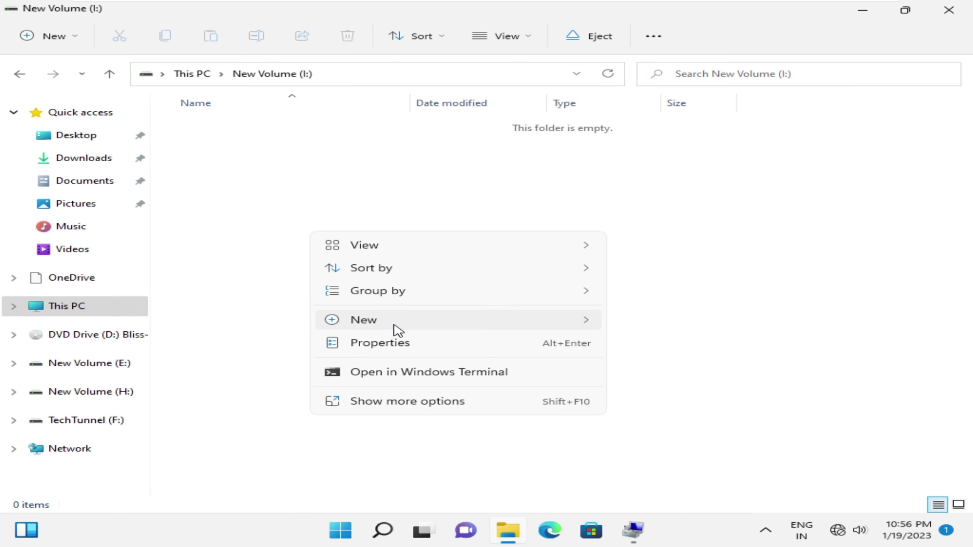
{"action": "mouse_move", "coordinate": [377, 322]}
{"action": "left_click", "coordinate": [679, 320]}
{"action": "left_click", "coordinate": [442, 279]}
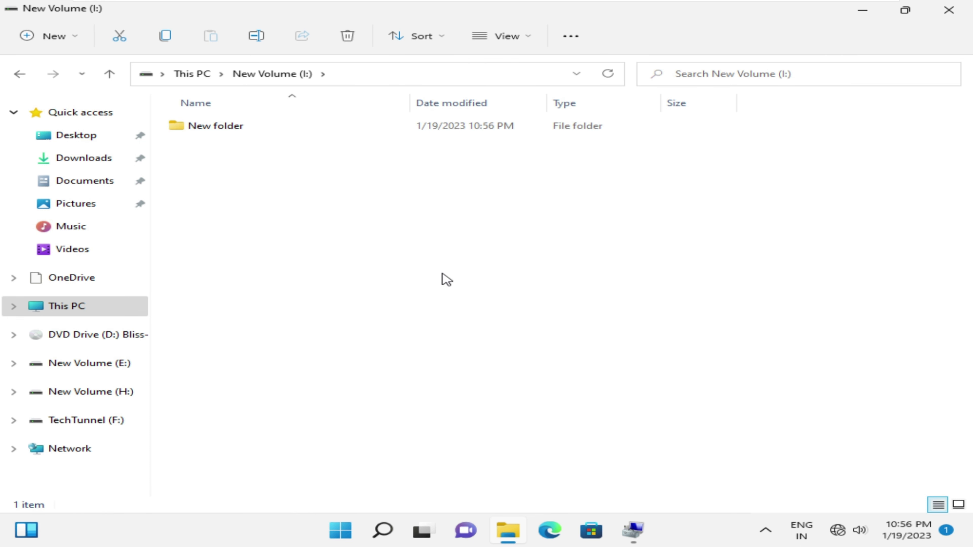
Examine the two virtual hard disk files stored on the TechTunnel (F:) drive.
{"action": "left_click", "coordinate": [21, 77]}
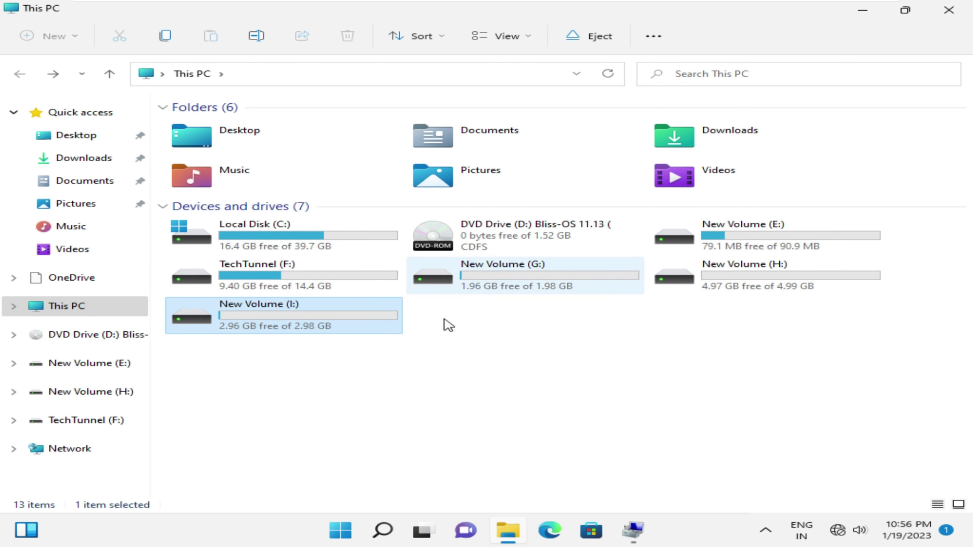
{"action": "left_click", "coordinate": [343, 286]}
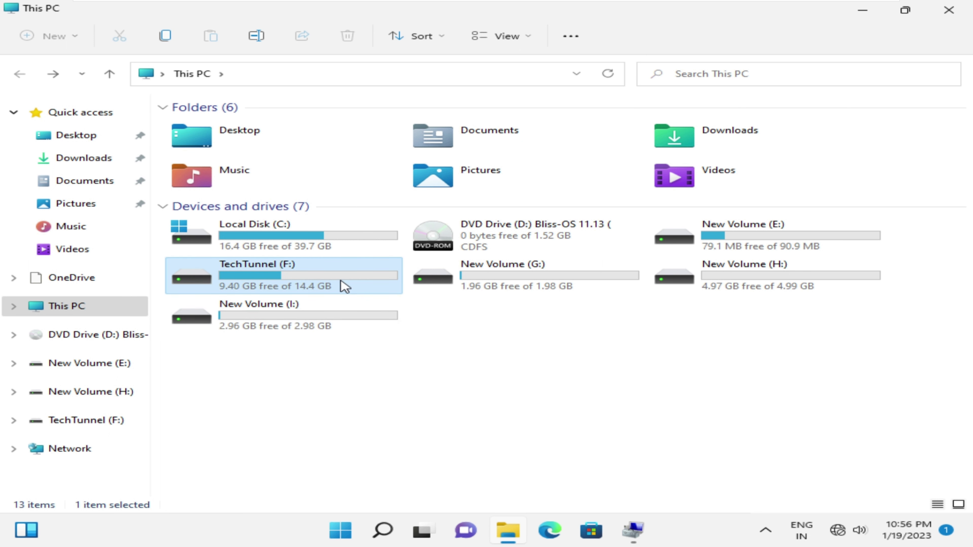
{"action": "double_click", "coordinate": [345, 286]}
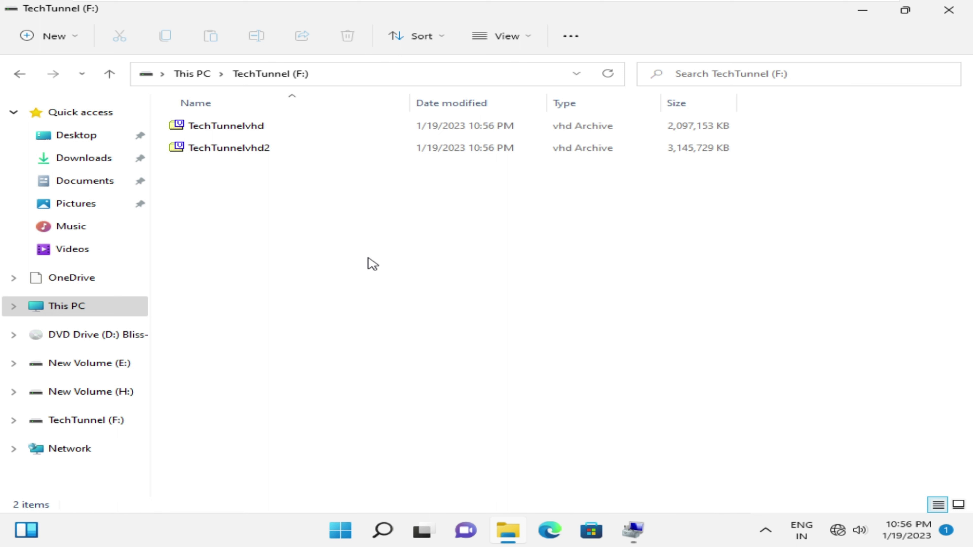
{"action": "left_click_drag", "start_coordinate": [372, 234], "coordinate": [269, 130]}
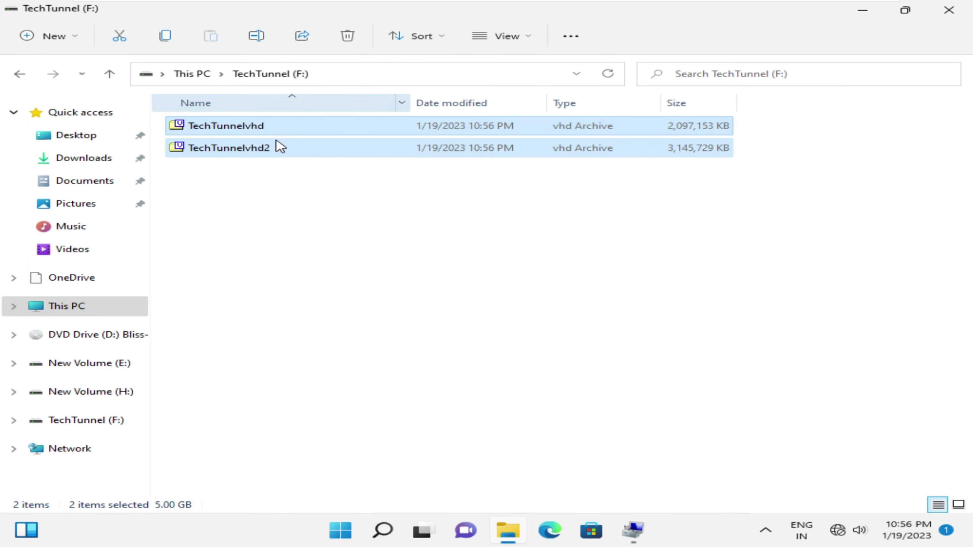
{"action": "left_click", "coordinate": [302, 184]}
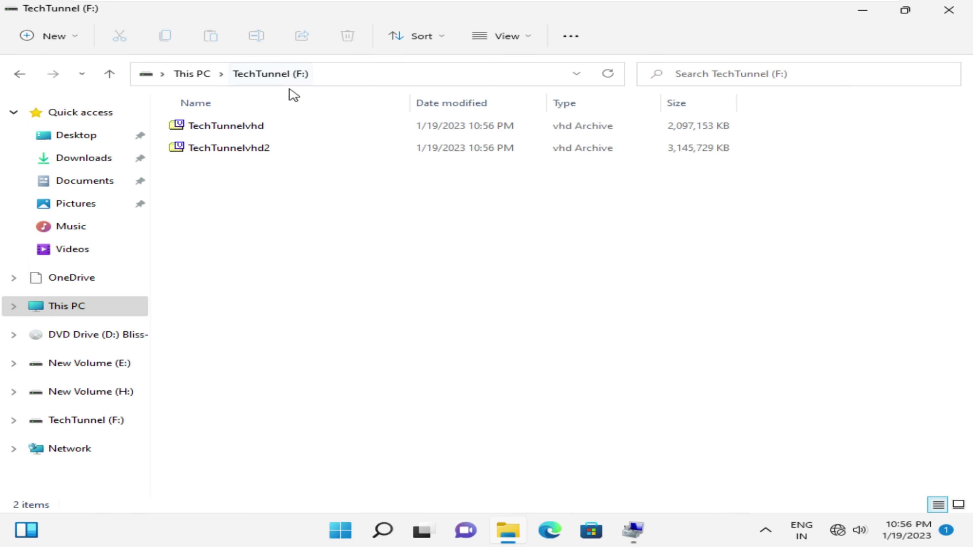
Try to open the TechTunnelvhd and TechTunnelvhd2 files, dismissing the dialog after each attempt.
{"action": "double_click", "coordinate": [240, 134]}
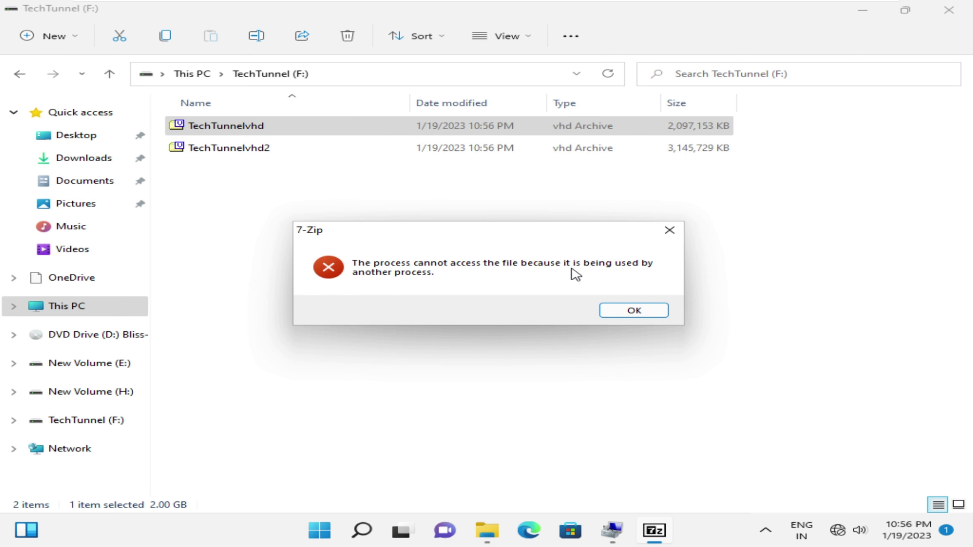
{"action": "left_click", "coordinate": [670, 231]}
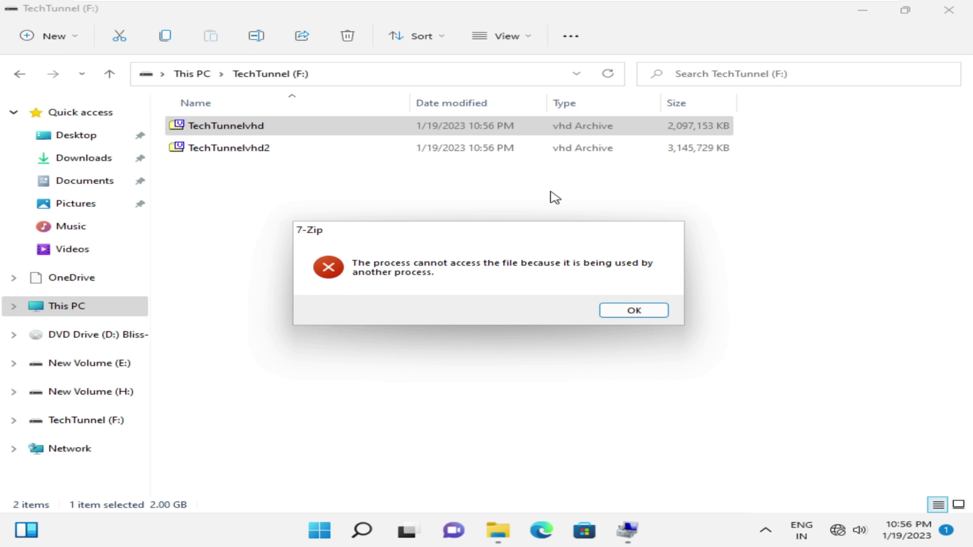
{"action": "double_click", "coordinate": [320, 156]}
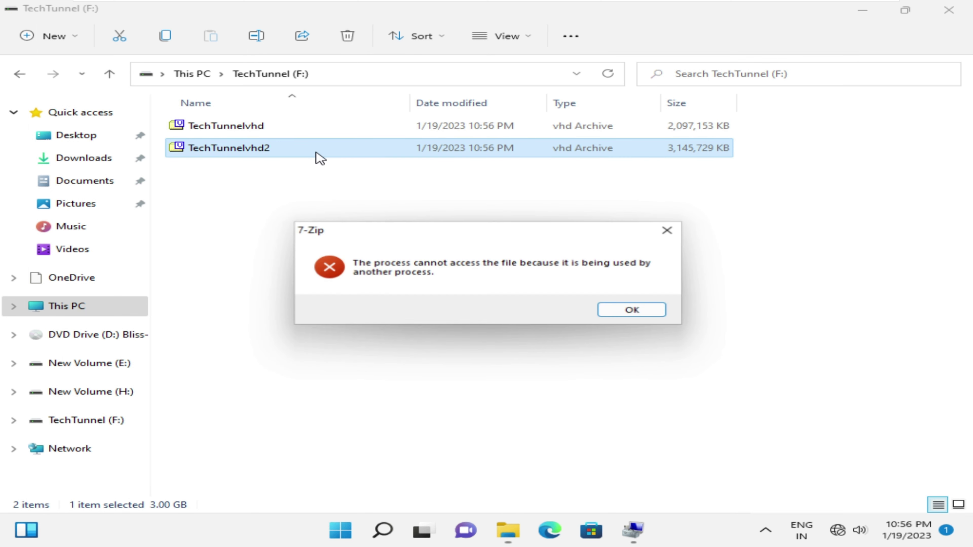
{"action": "left_click", "coordinate": [669, 231]}
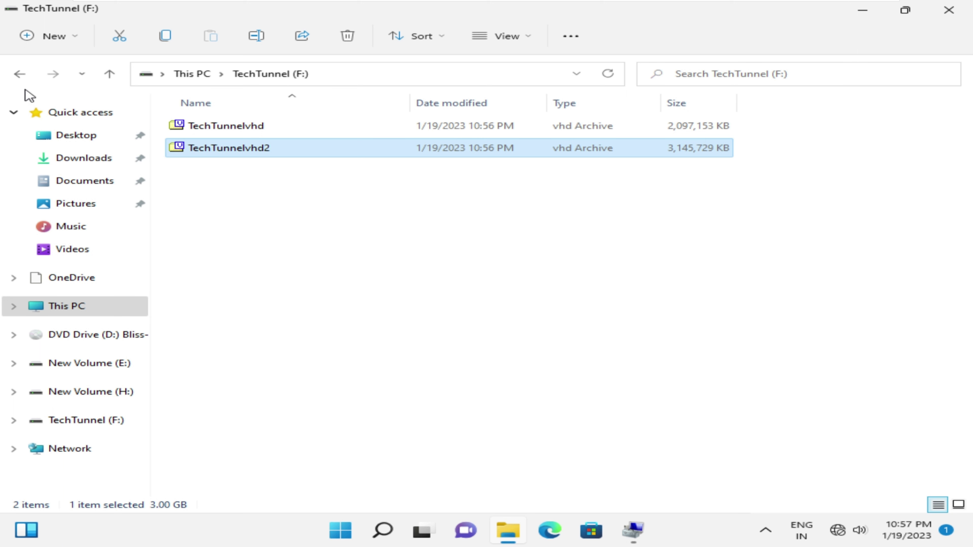
Return to This PC and check the New Volume (I:) and New Volume (G:) drives.
{"action": "left_click", "coordinate": [21, 74]}
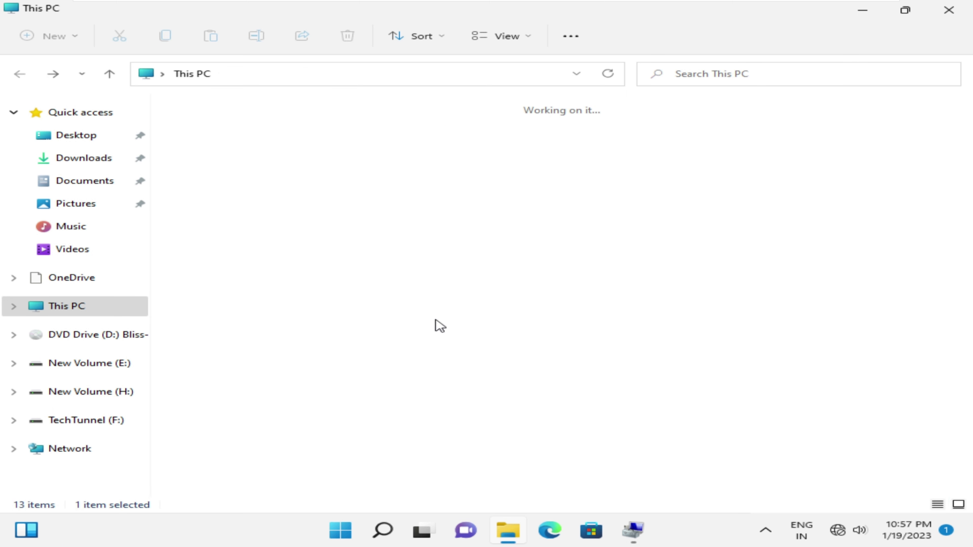
{"action": "left_click", "coordinate": [370, 319]}
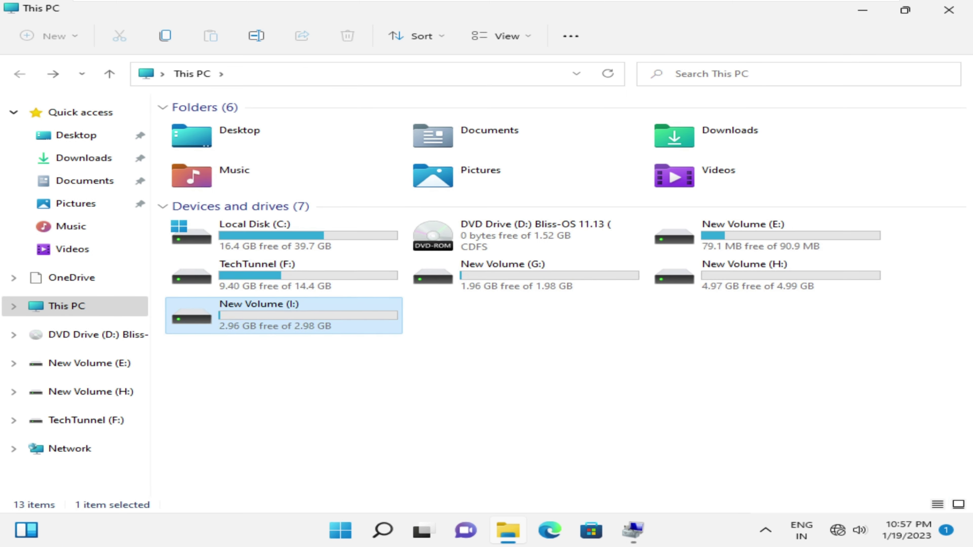
{"action": "left_click", "coordinate": [530, 278]}
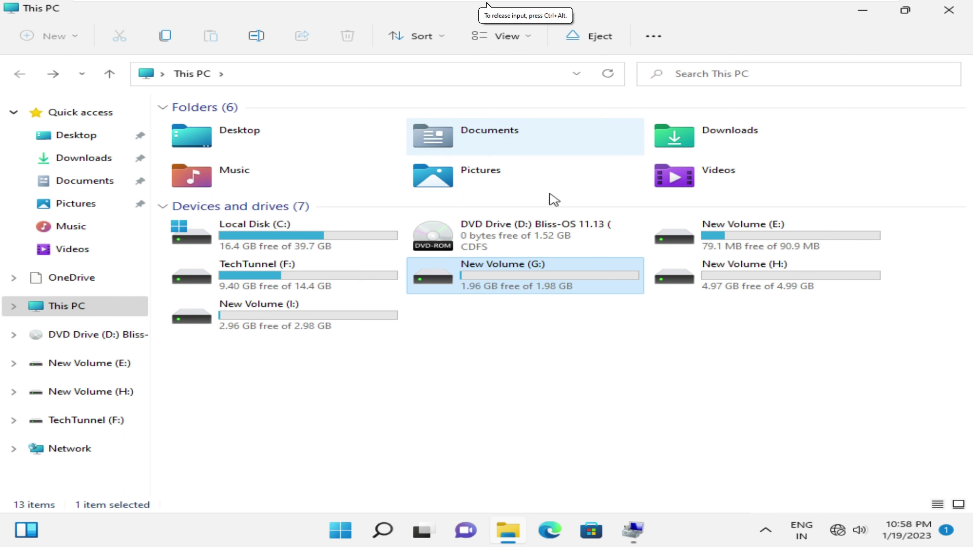
Try to delete the TechTunnelvhd2 file from the TechTunnel (F:) drive, retry once, and dismiss the dialog.
{"action": "double_click", "coordinate": [379, 274]}
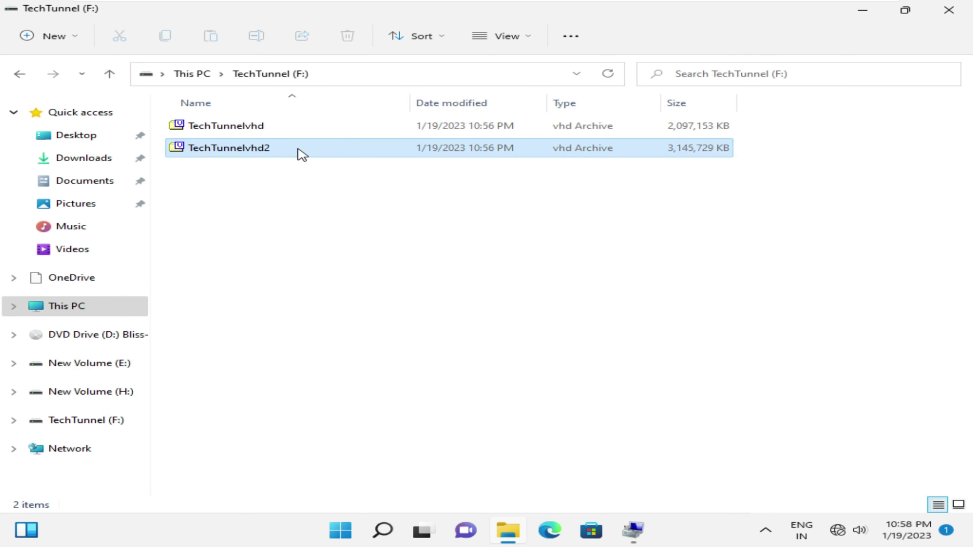
{"action": "left_click", "coordinate": [302, 154]}
{"action": "right_click", "coordinate": [302, 155]}
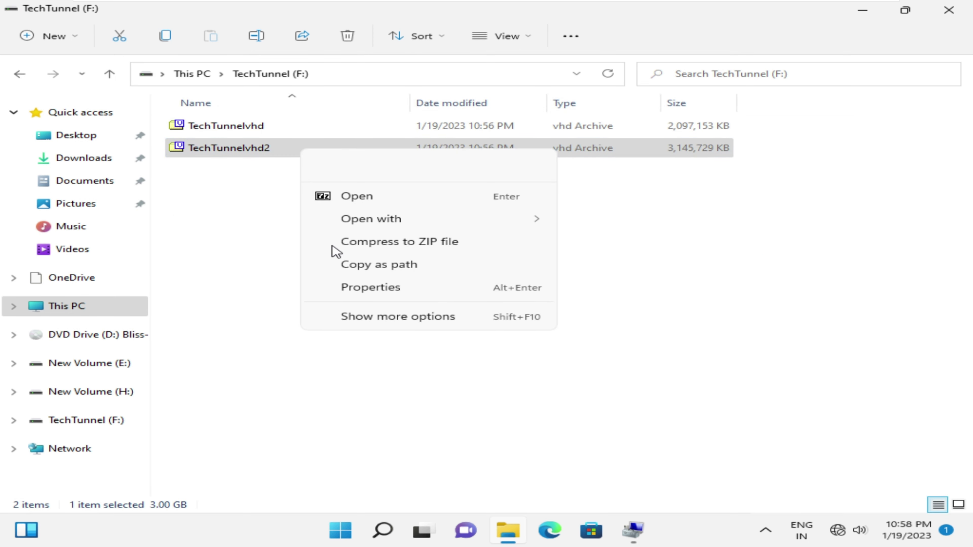
{"action": "left_click", "coordinate": [385, 323]}
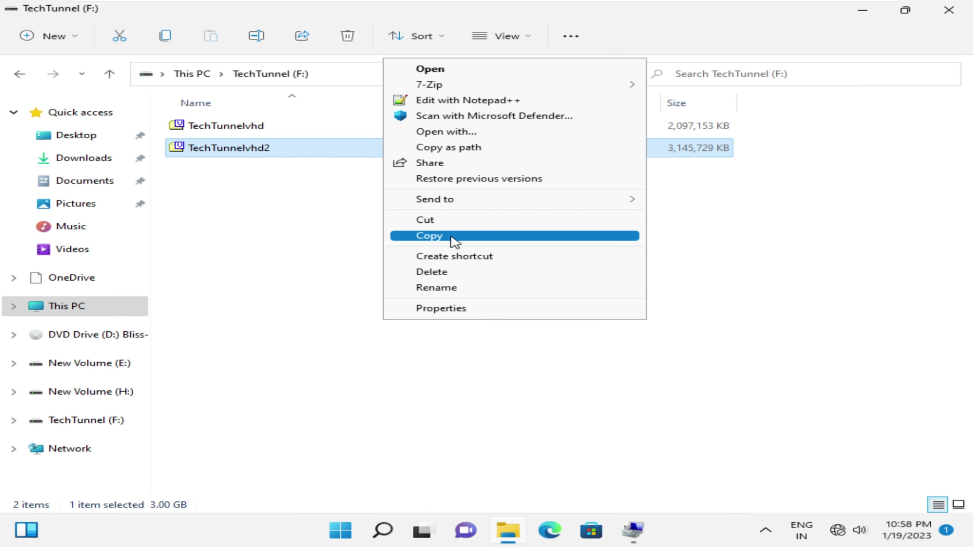
{"action": "left_click", "coordinate": [454, 272]}
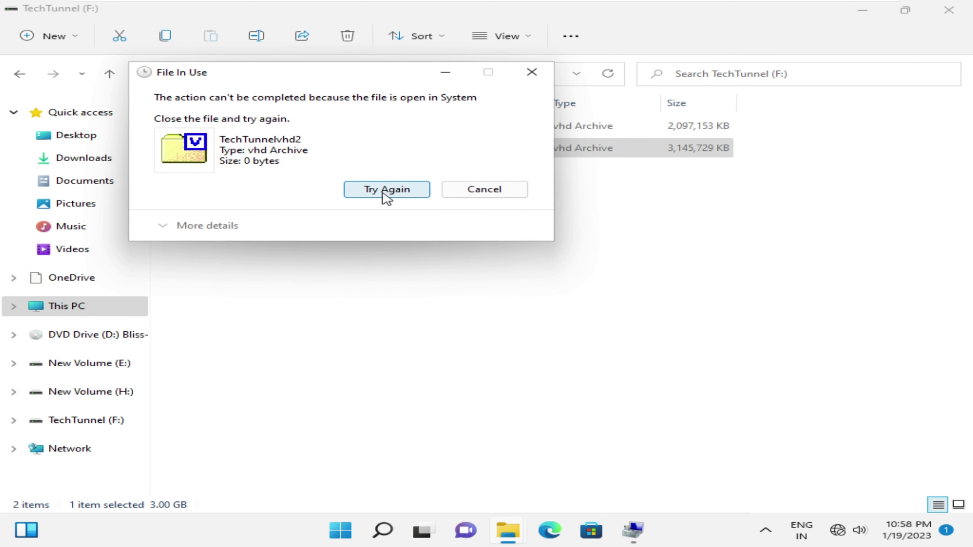
{"action": "left_click", "coordinate": [386, 189]}
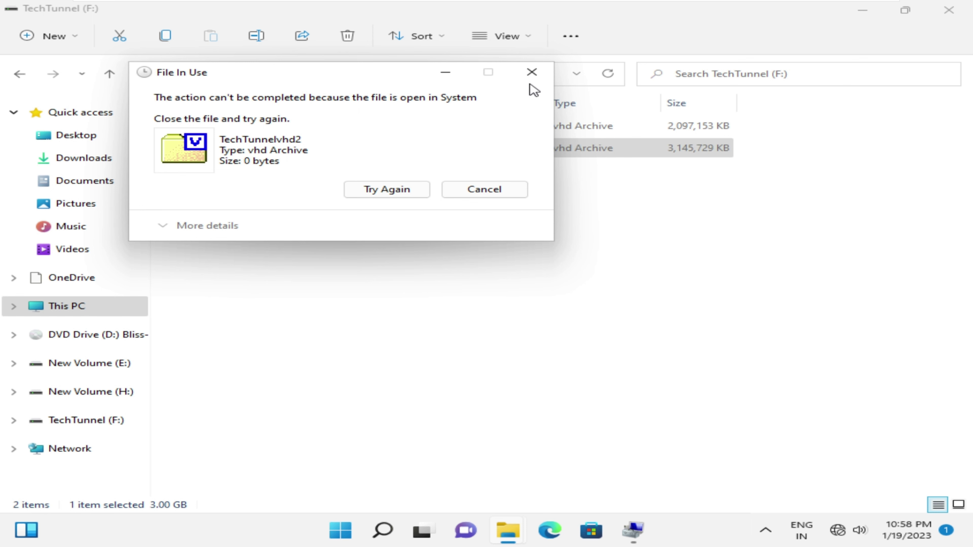
{"action": "left_click", "coordinate": [539, 73]}
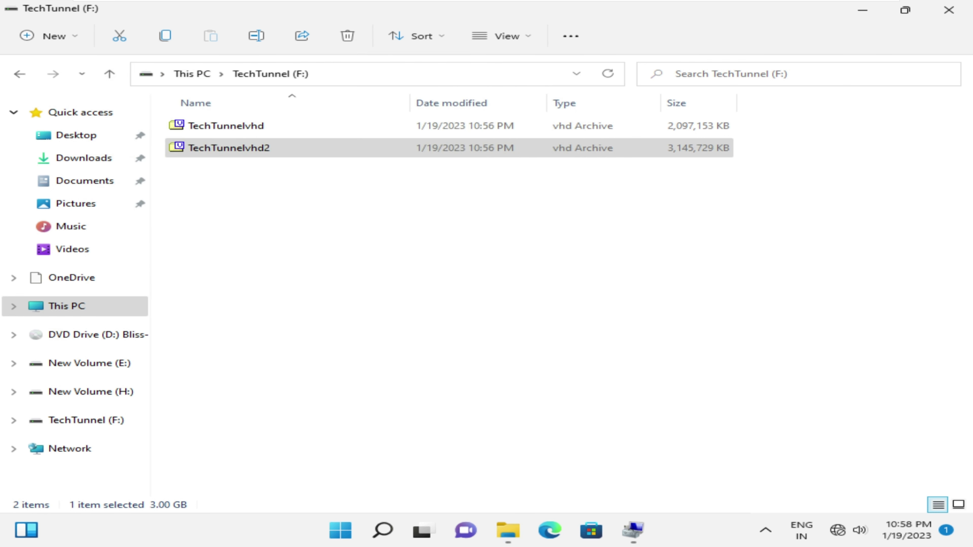
Close the File Explorer window and refresh the desktop.
{"action": "left_click", "coordinate": [518, 541]}
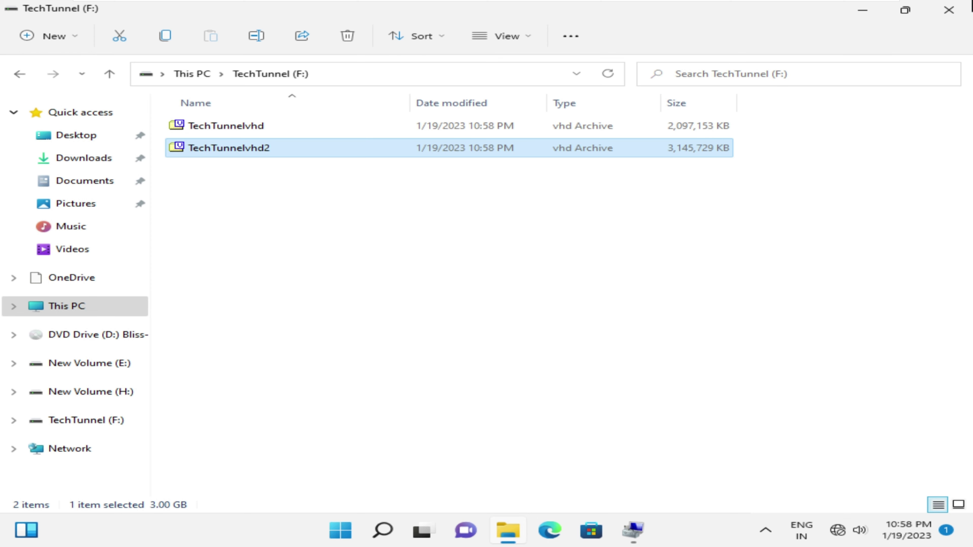
{"action": "left_click", "coordinate": [951, 10]}
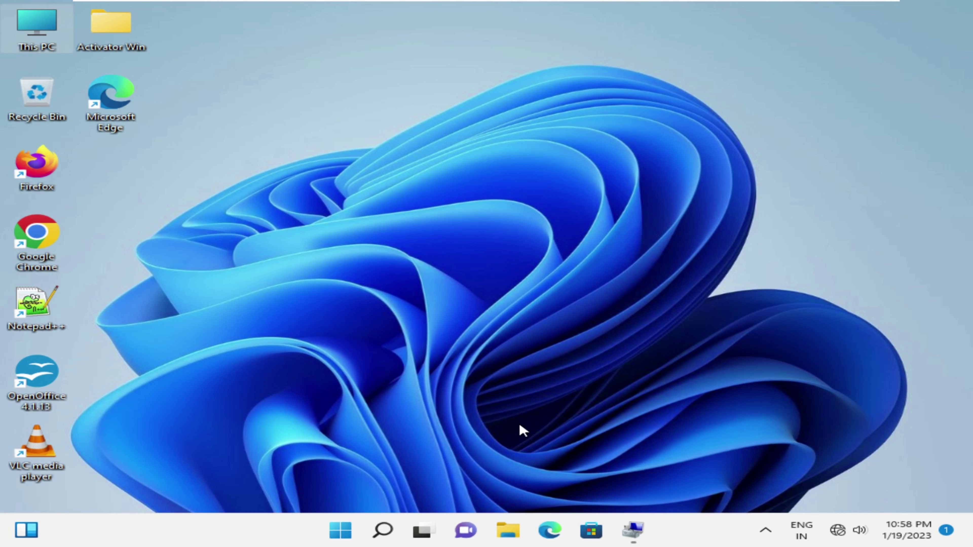
{"action": "right_click", "coordinate": [584, 391]}
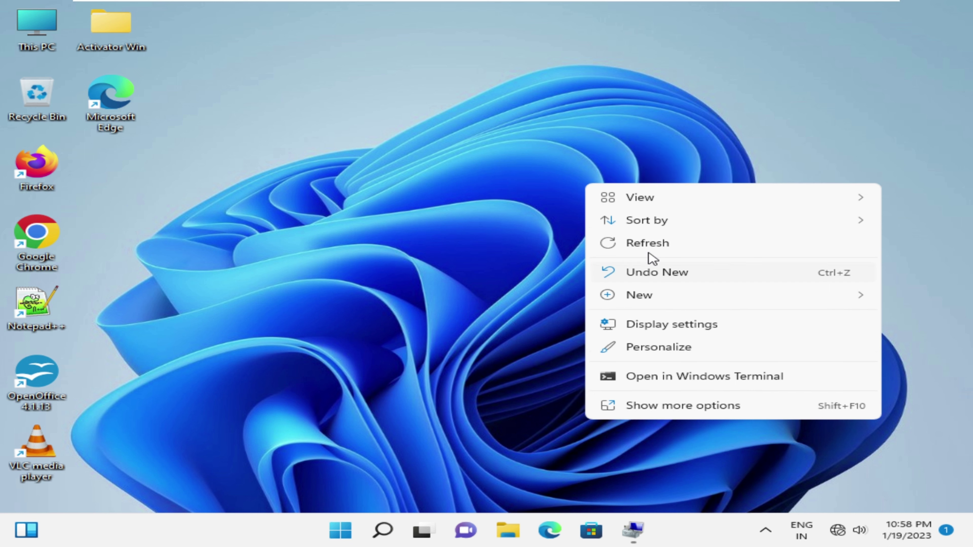
{"action": "left_click", "coordinate": [653, 245]}
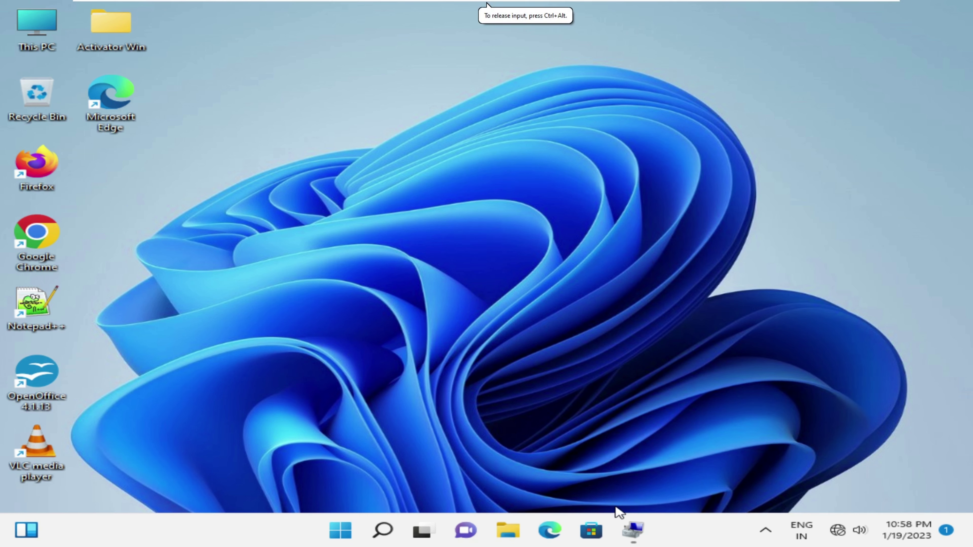
Switch to Computer Management and detach Disk 1, the virtual hard disk stored at F:\TechTunnelvhd.vhd.
{"action": "left_click", "coordinate": [633, 536]}
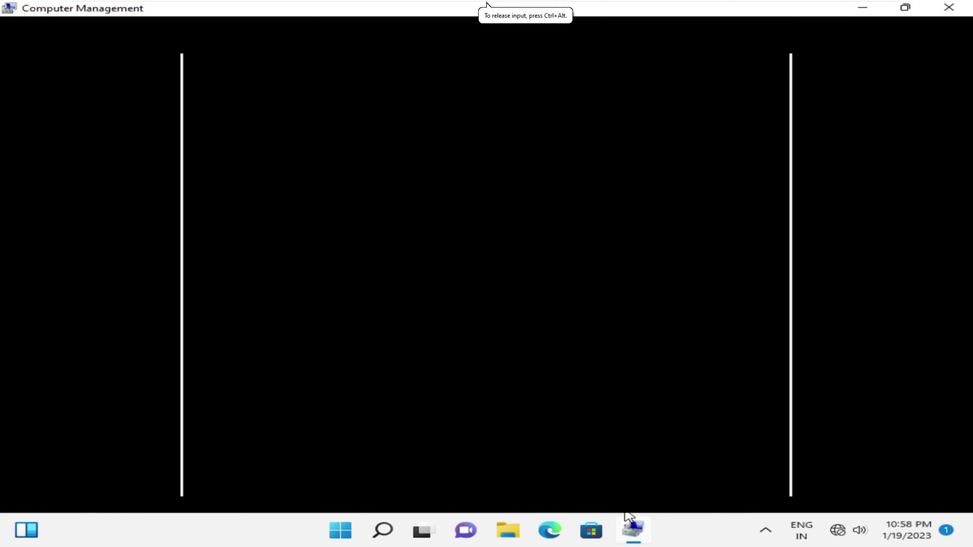
{"action": "left_click", "coordinate": [358, 397]}
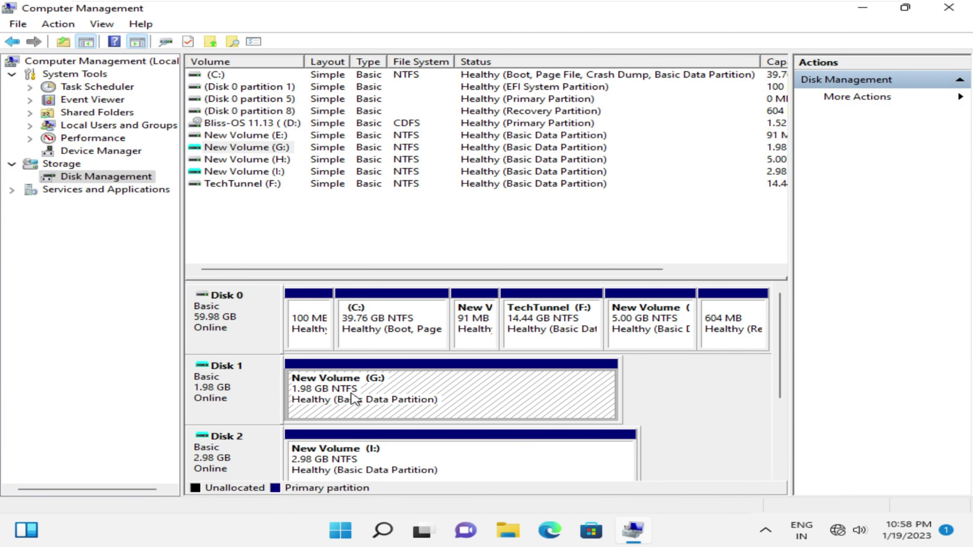
{"action": "left_click", "coordinate": [261, 395]}
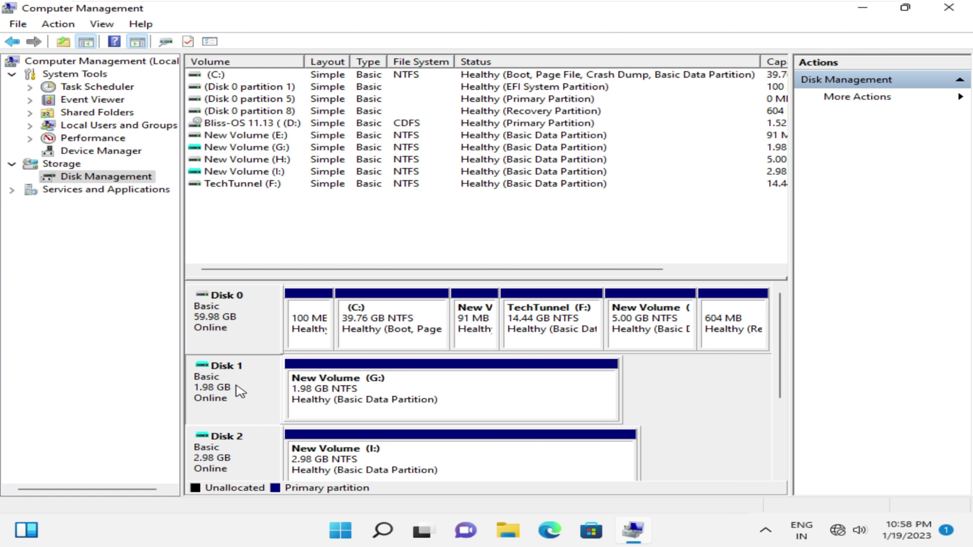
{"action": "right_click", "coordinate": [236, 385]}
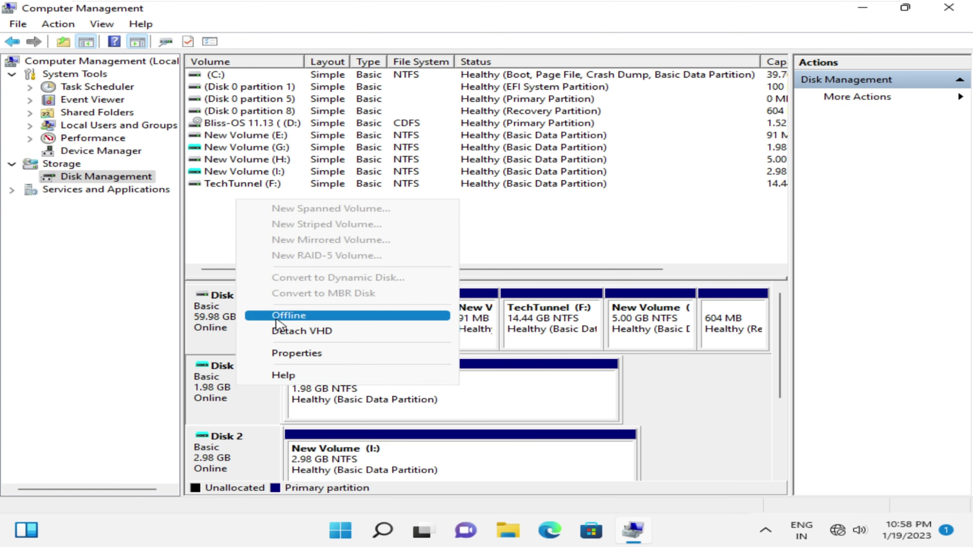
{"action": "left_click", "coordinate": [315, 332]}
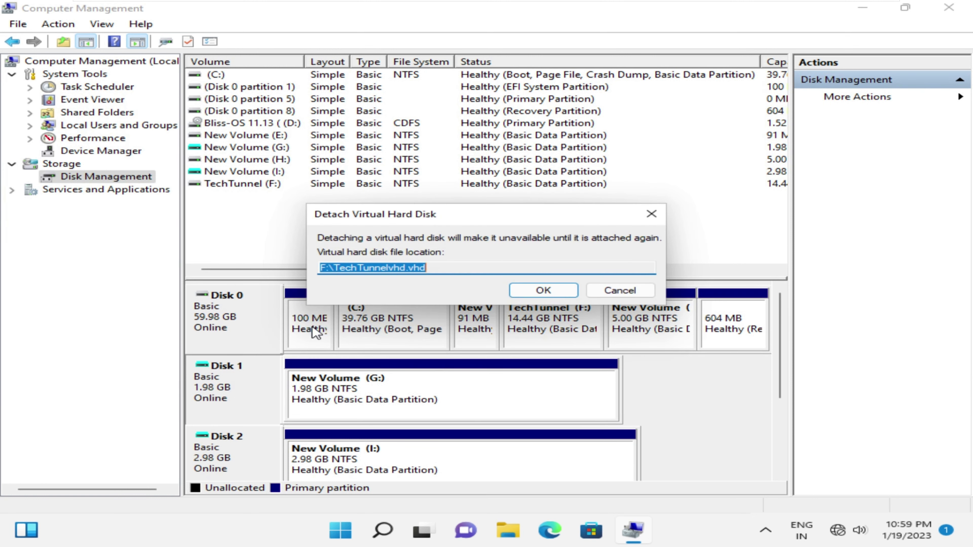
{"action": "left_click", "coordinate": [536, 288]}
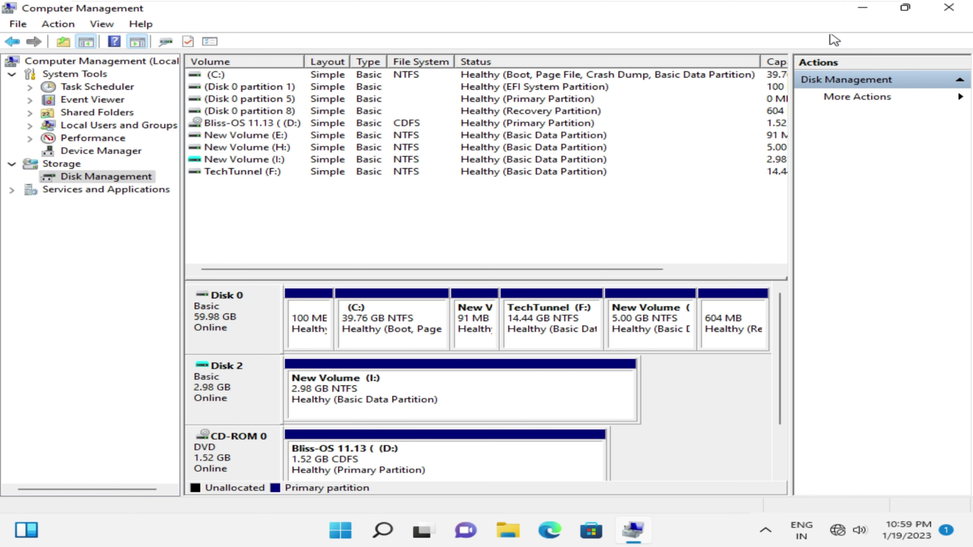
Minimize Computer Management and open This PC to check the list of drives.
{"action": "left_click", "coordinate": [863, 8]}
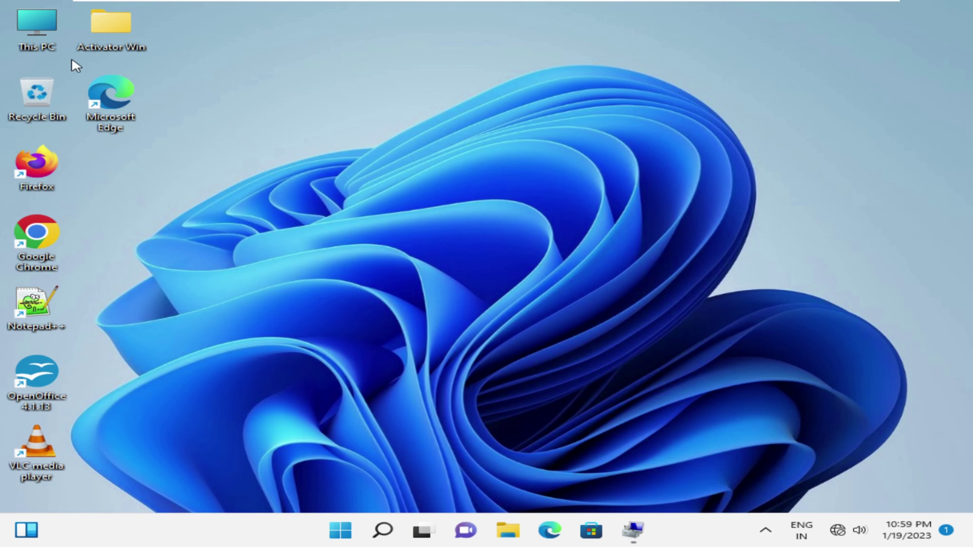
{"action": "key", "text": "F2"}
{"action": "key", "text": "Escape"}
{"action": "double_click", "coordinate": [38, 27]}
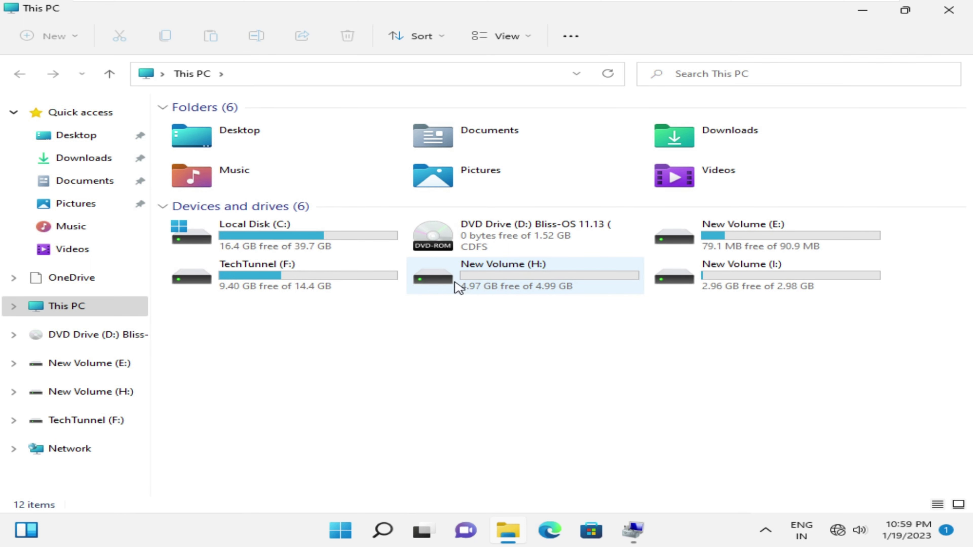
Permanently delete the TechTunnelvhd file from the TechTunnel (F:) drive.
{"action": "double_click", "coordinate": [338, 285]}
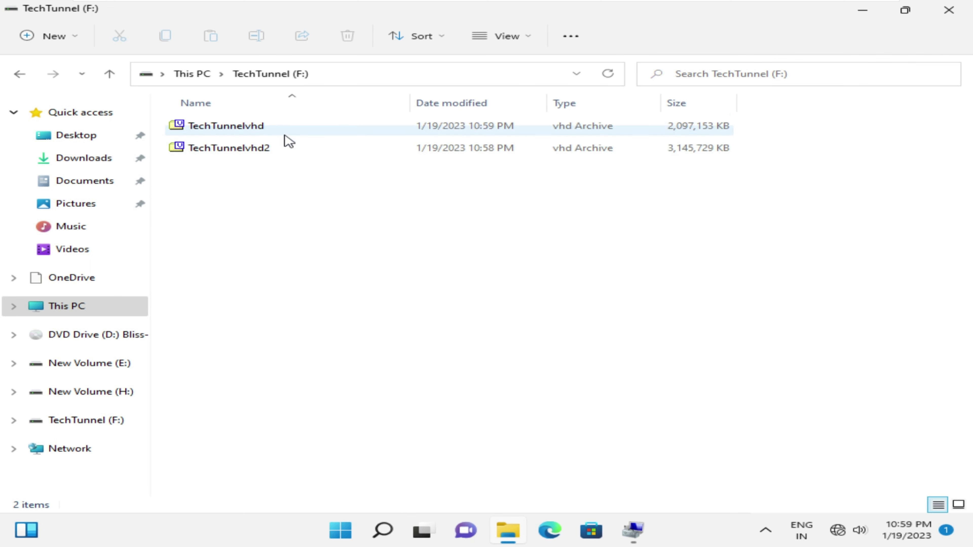
{"action": "left_click", "coordinate": [292, 132]}
{"action": "right_click", "coordinate": [292, 133]}
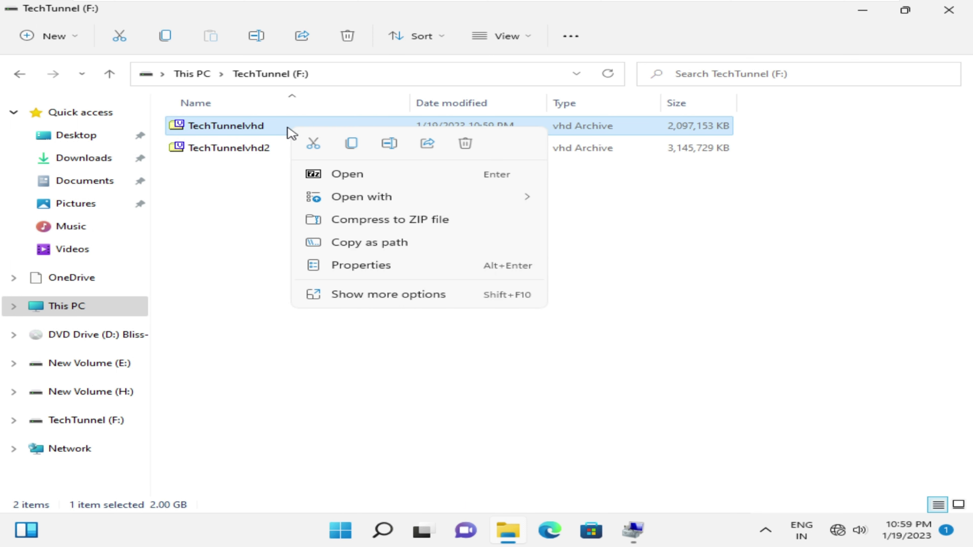
{"action": "left_click", "coordinate": [370, 301]}
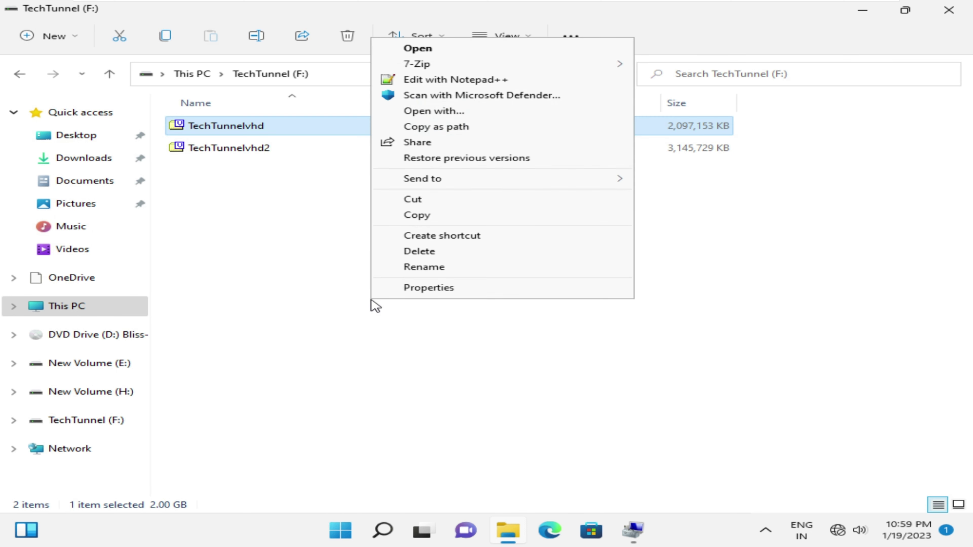
{"action": "left_click", "coordinate": [408, 254]}
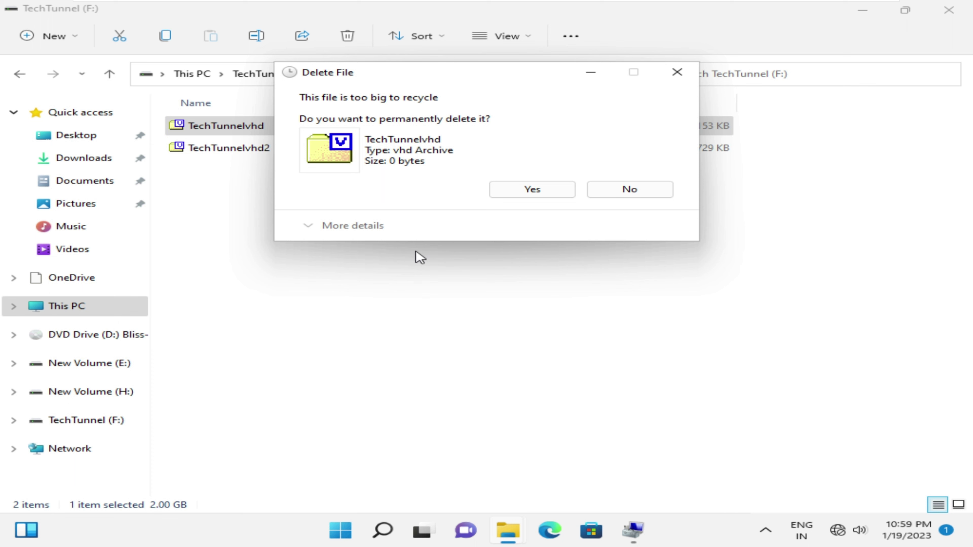
{"action": "left_click", "coordinate": [532, 189]}
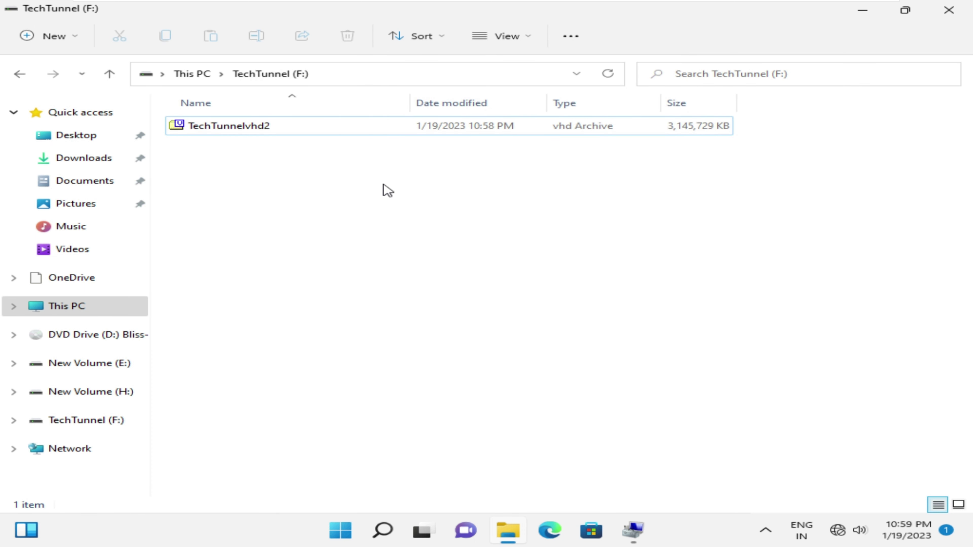
Try to delete the still attached TechTunnelvhd2 file, dismiss the dialog, and go back from the TechTunnel (F:) drive.
{"action": "left_click", "coordinate": [371, 128]}
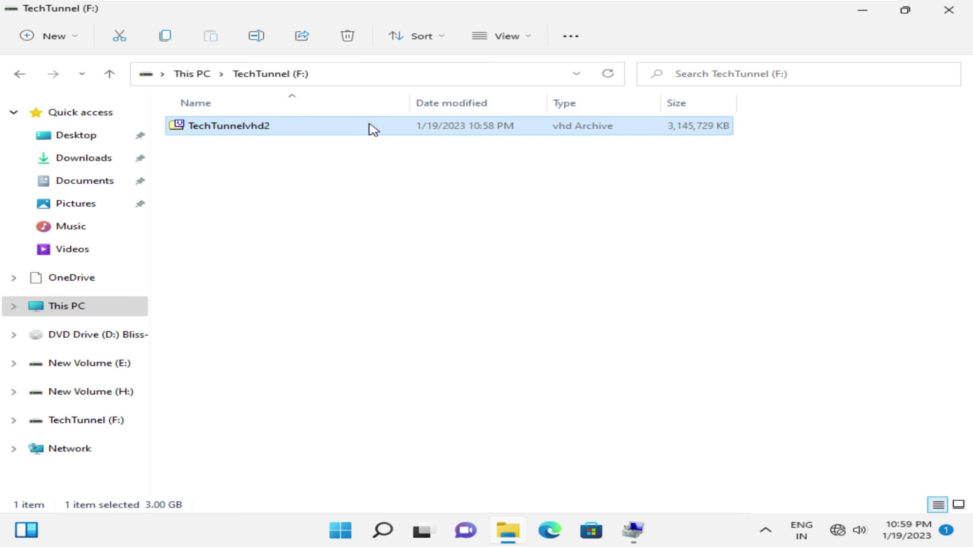
{"action": "right_click", "coordinate": [371, 129]}
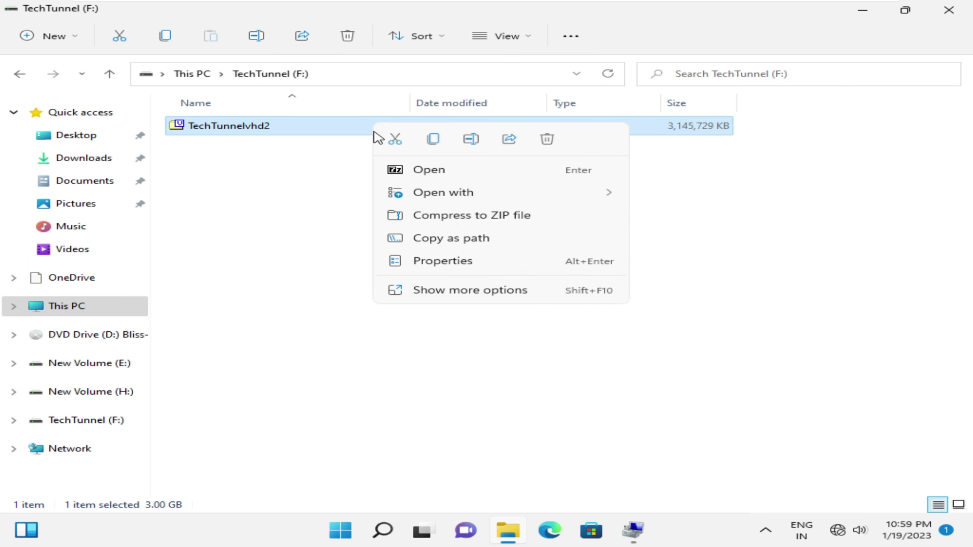
{"action": "left_click", "coordinate": [440, 292]}
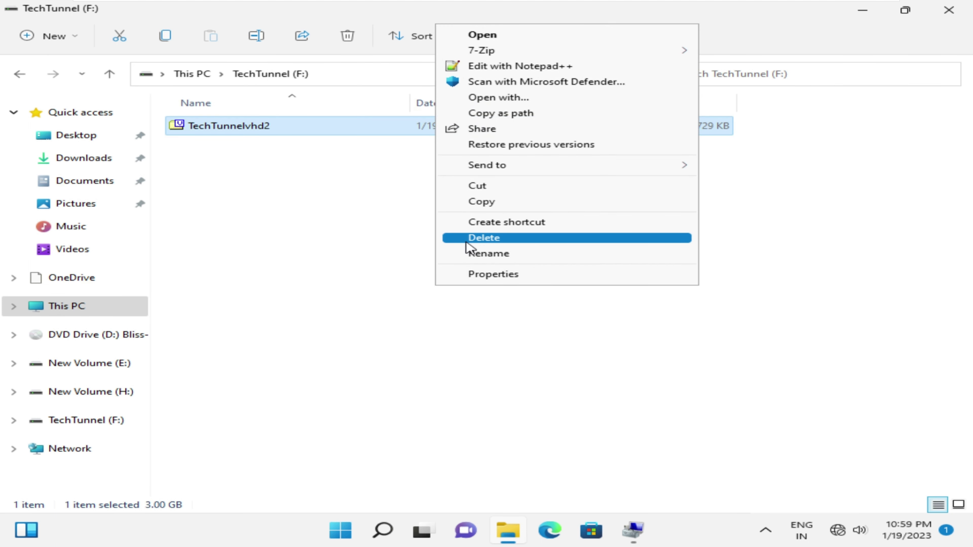
{"action": "left_click", "coordinate": [468, 239]}
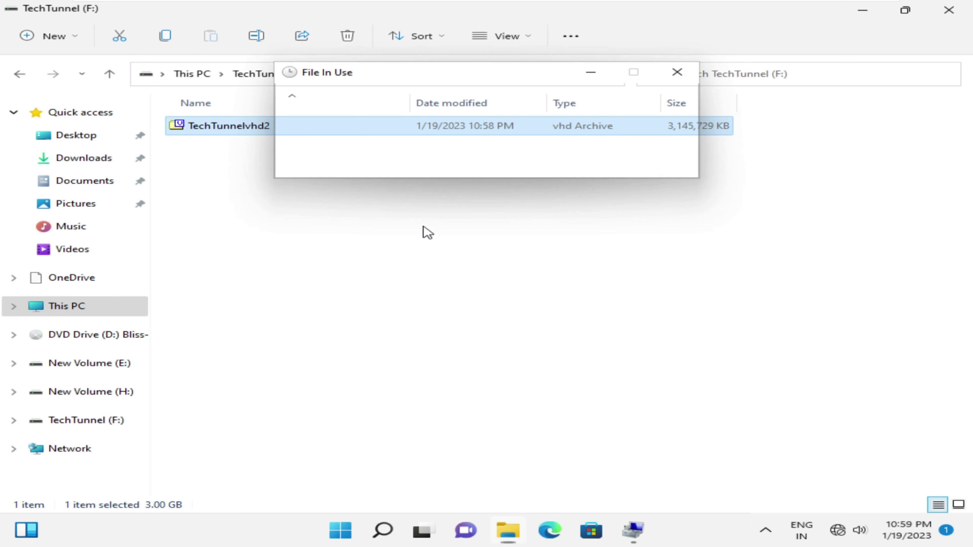
{"action": "left_click", "coordinate": [563, 195]}
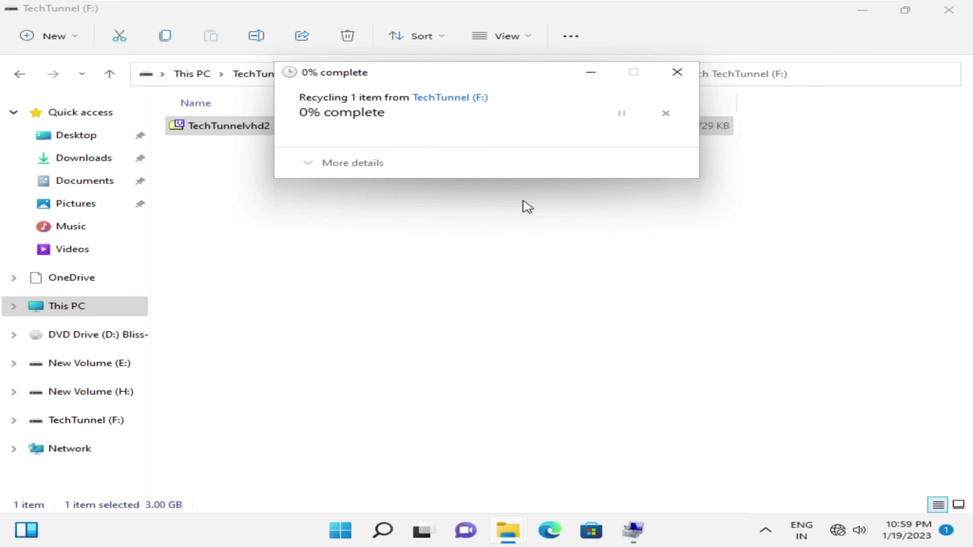
{"action": "left_click", "coordinate": [552, 197]}
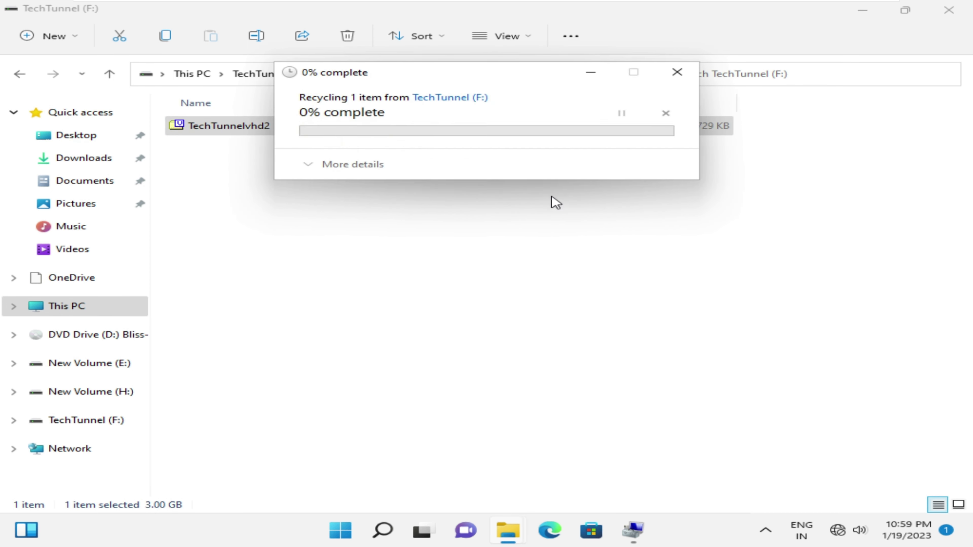
{"action": "left_click", "coordinate": [677, 74]}
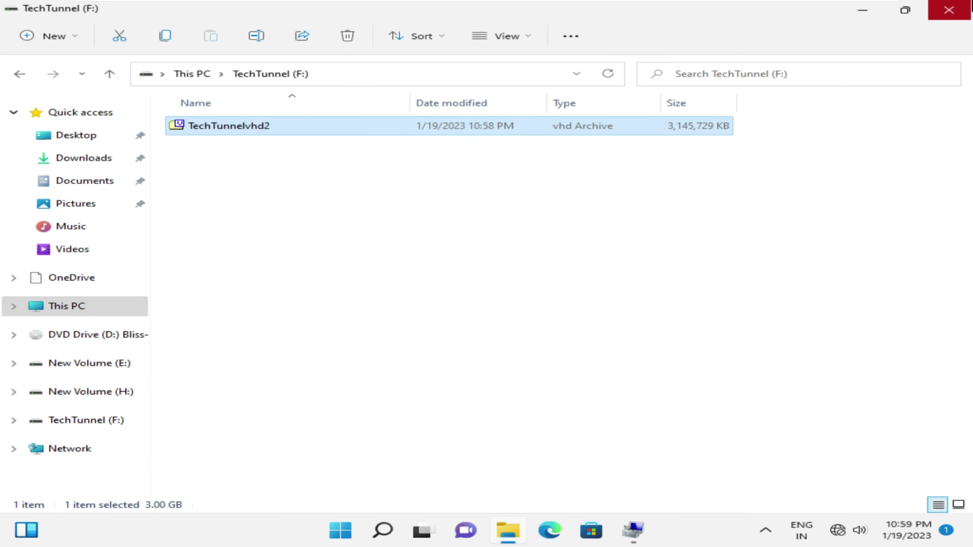
{"action": "left_click", "coordinate": [15, 75]}
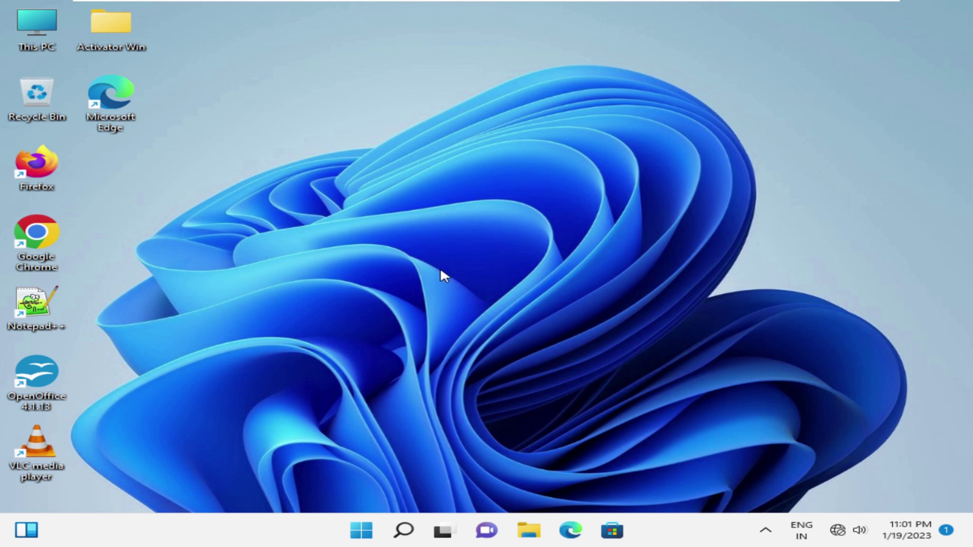
Refresh the desktop, examine the attached disks in Disk Management, and close Computer Management.
{"action": "right_click", "coordinate": [452, 289]}
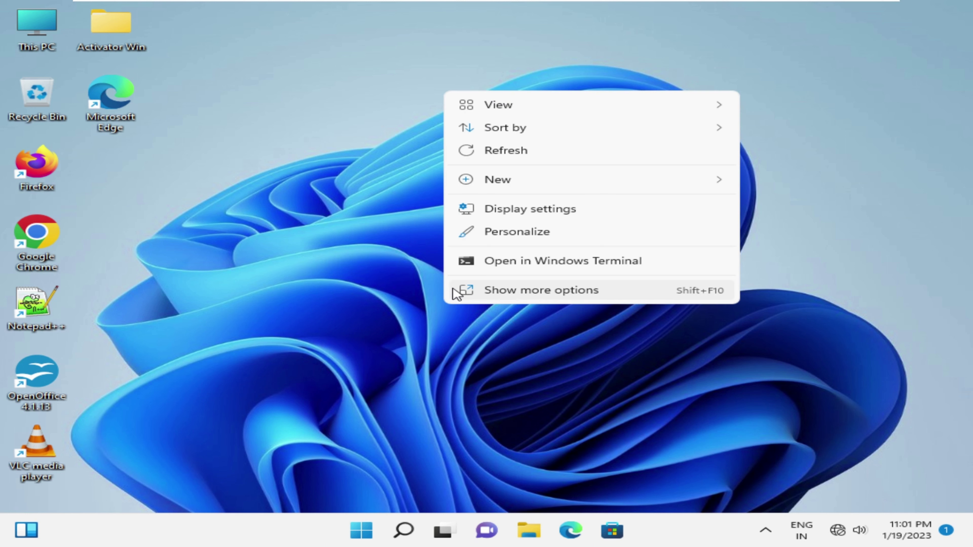
{"action": "left_click", "coordinate": [514, 152]}
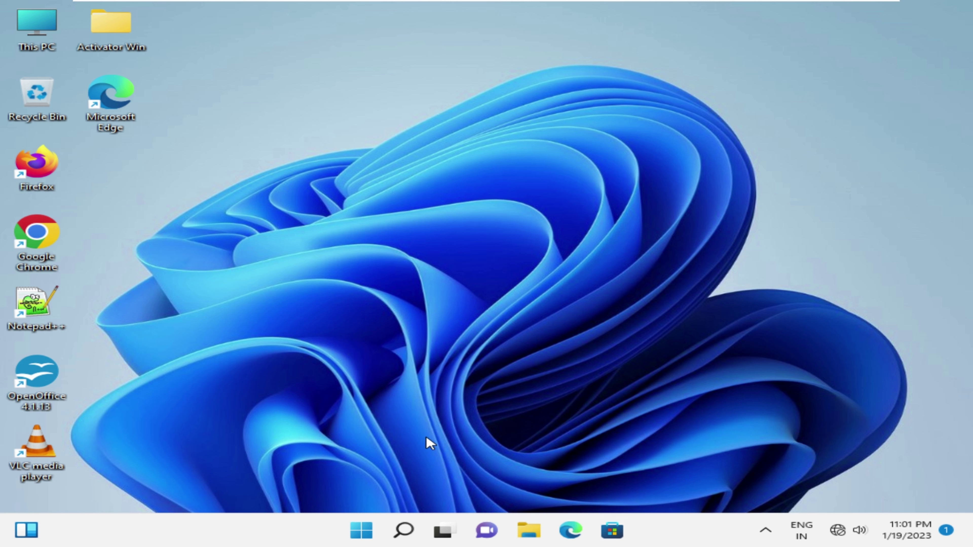
{"action": "right_click", "coordinate": [55, 35]}
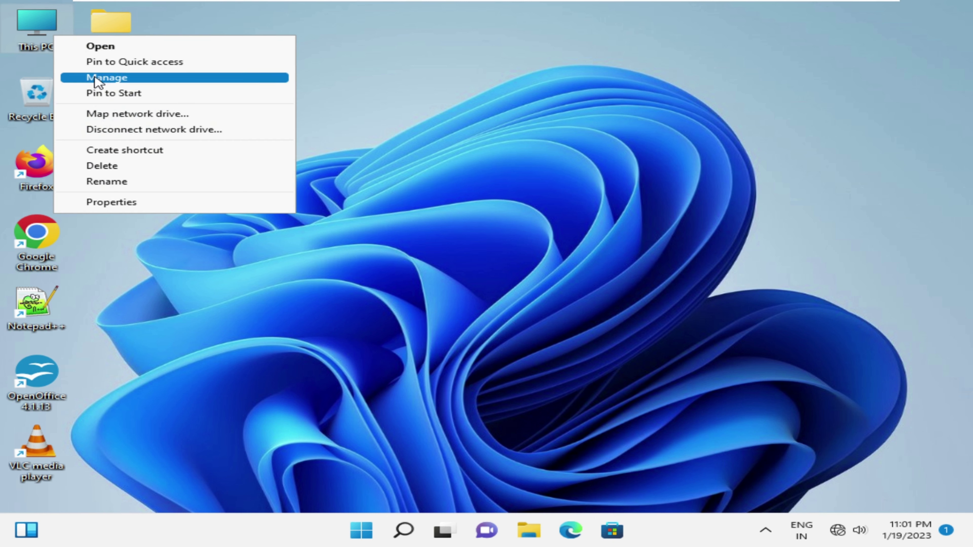
{"action": "left_click", "coordinate": [111, 82]}
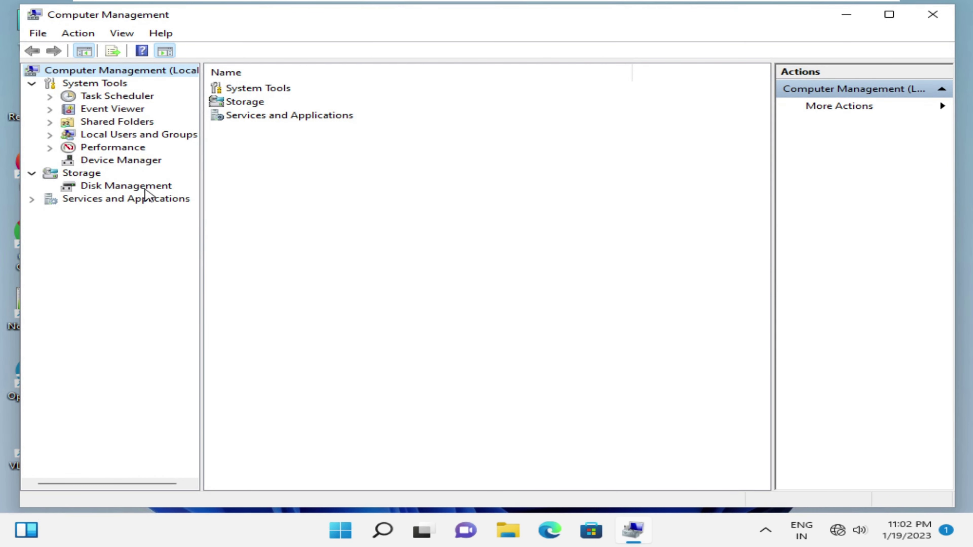
{"action": "left_click", "coordinate": [145, 189]}
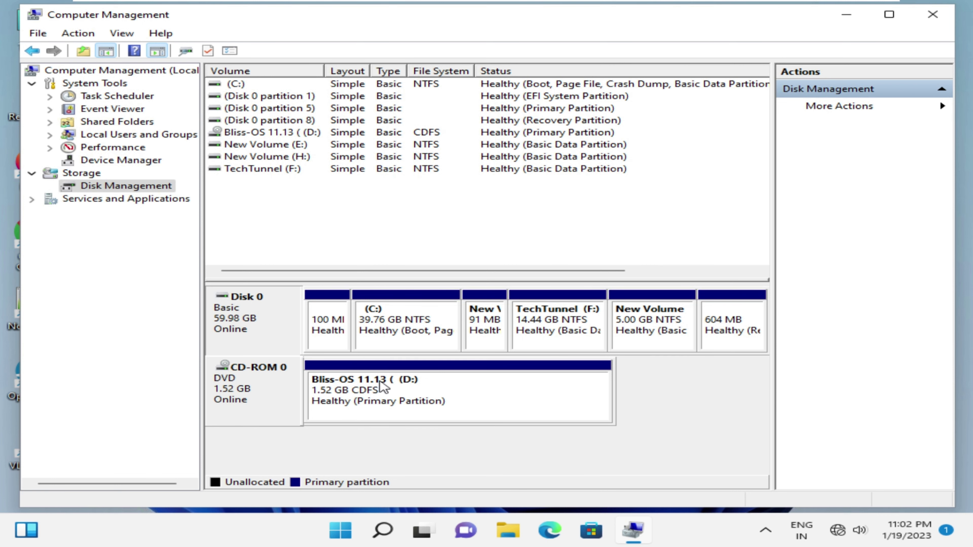
{"action": "left_click", "coordinate": [937, 15]}
{"action": "right_click", "coordinate": [640, 92]}
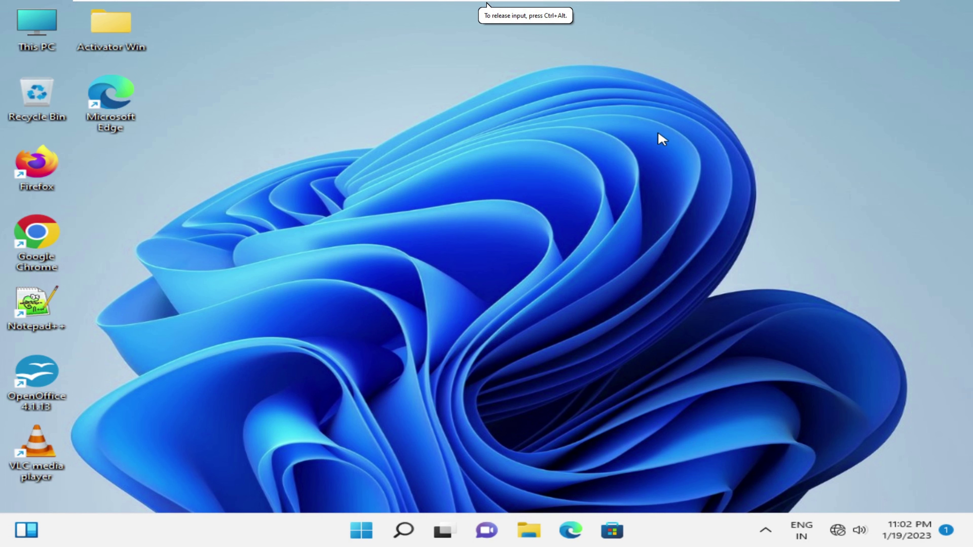
{"action": "left_click", "coordinate": [691, 164]}
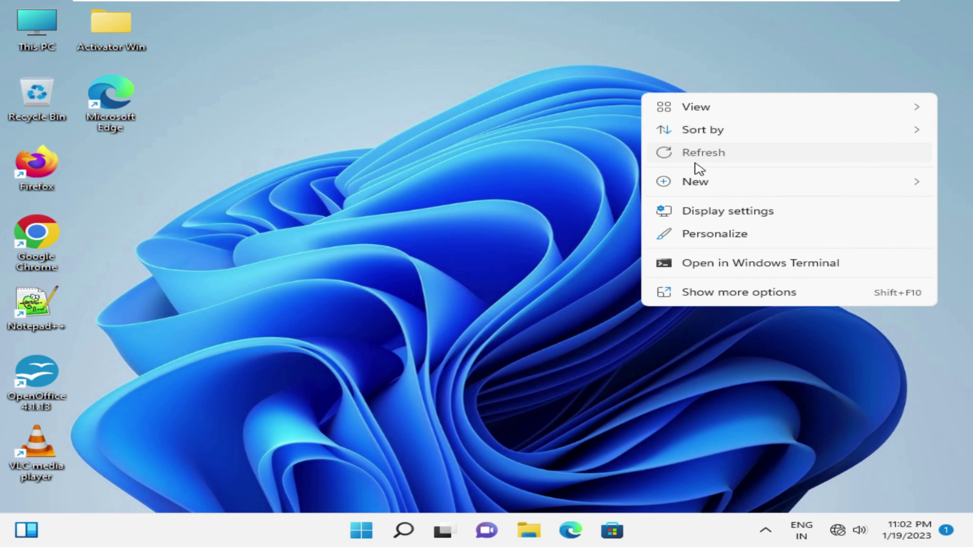
{"action": "left_click", "coordinate": [487, 3]}
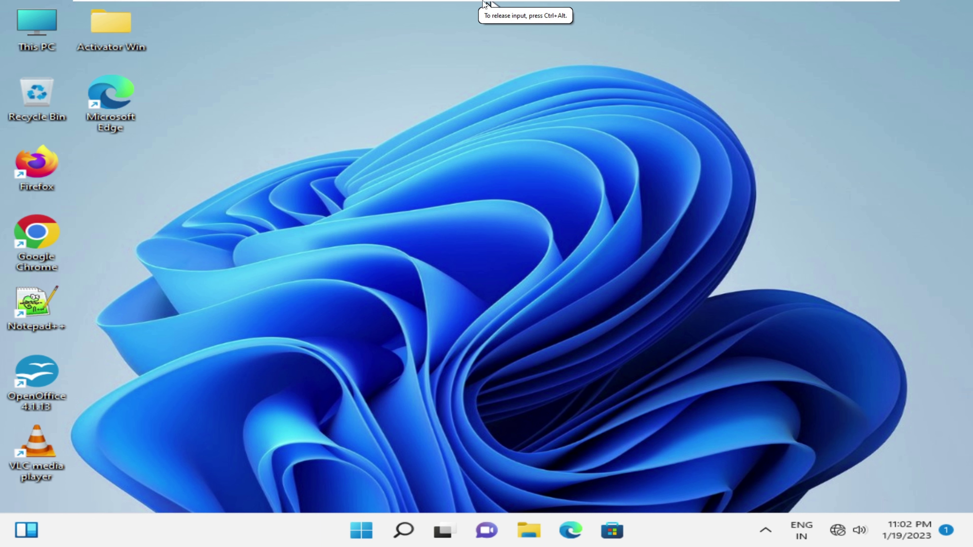
{"action": "right_click", "coordinate": [496, 255]}
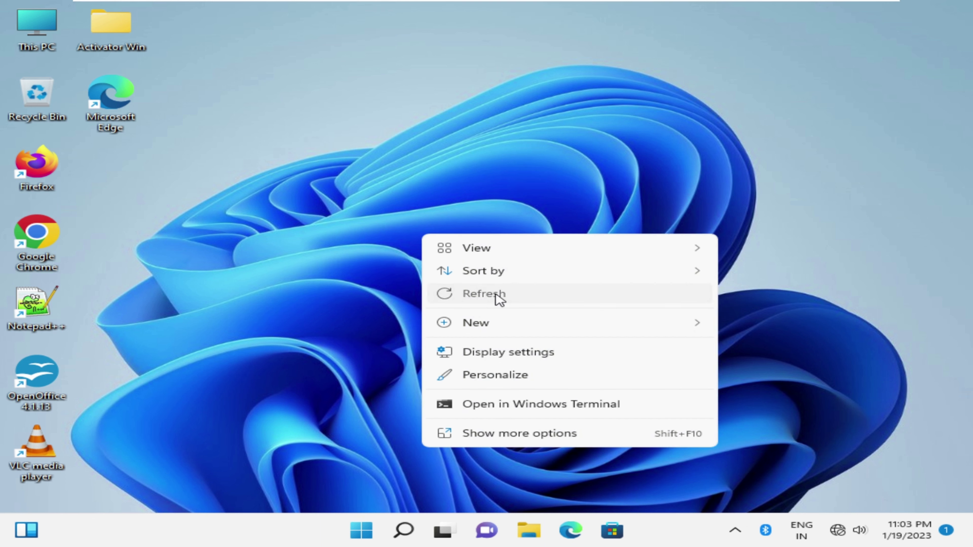
{"action": "left_click", "coordinate": [495, 295]}
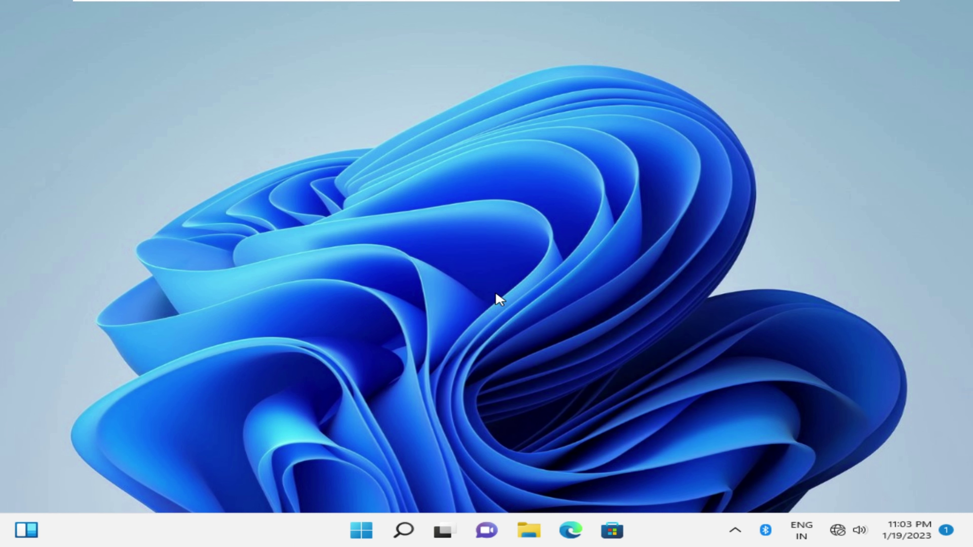
{"action": "right_click", "coordinate": [498, 299]}
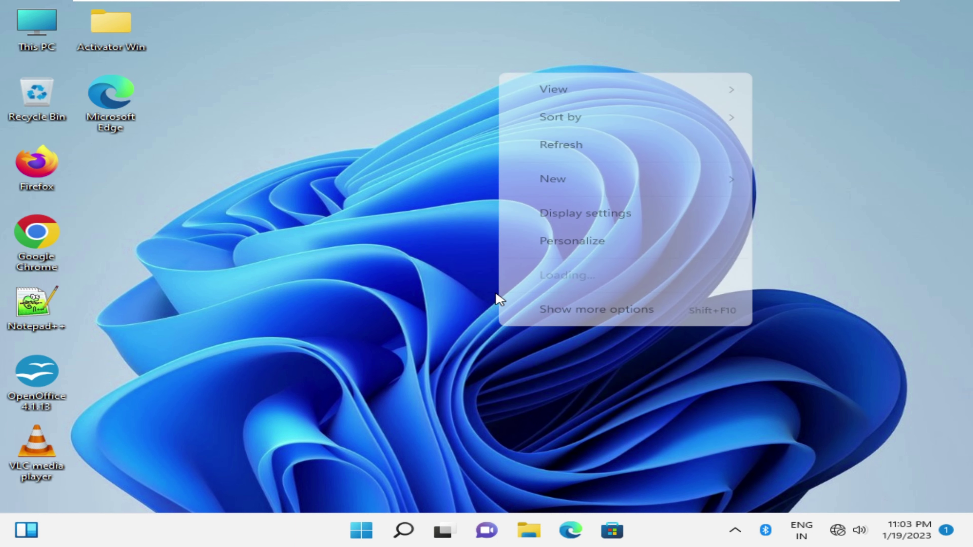
{"action": "left_click", "coordinate": [548, 186]}
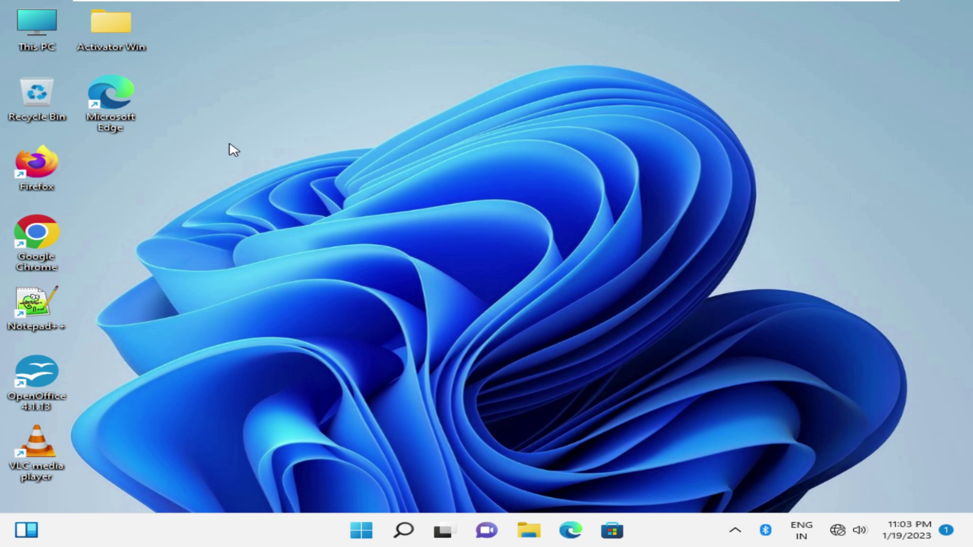
Open Disk Management in Computer Management and initialize Disk 1 and Disk 2 with the GPT partition style.
{"action": "right_click", "coordinate": [23, 24]}
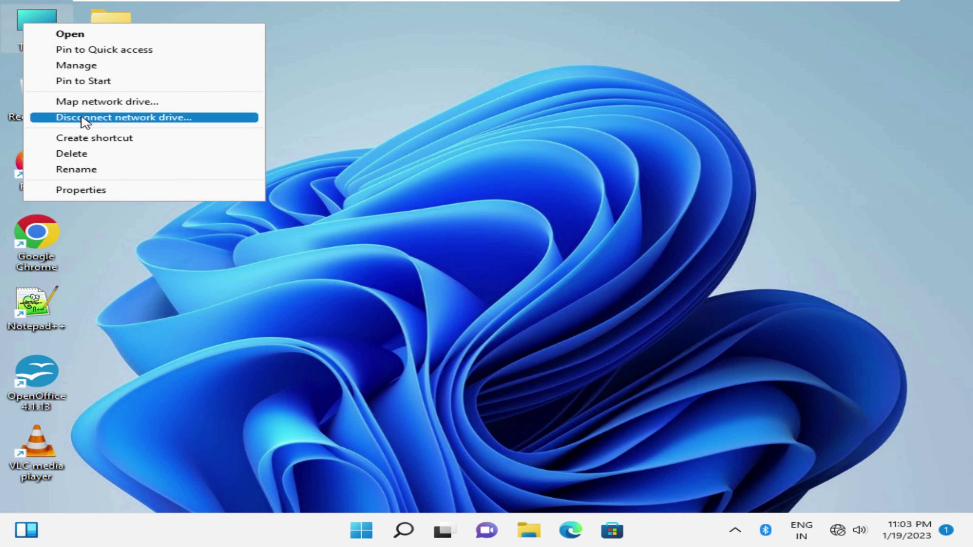
{"action": "left_click", "coordinate": [103, 67]}
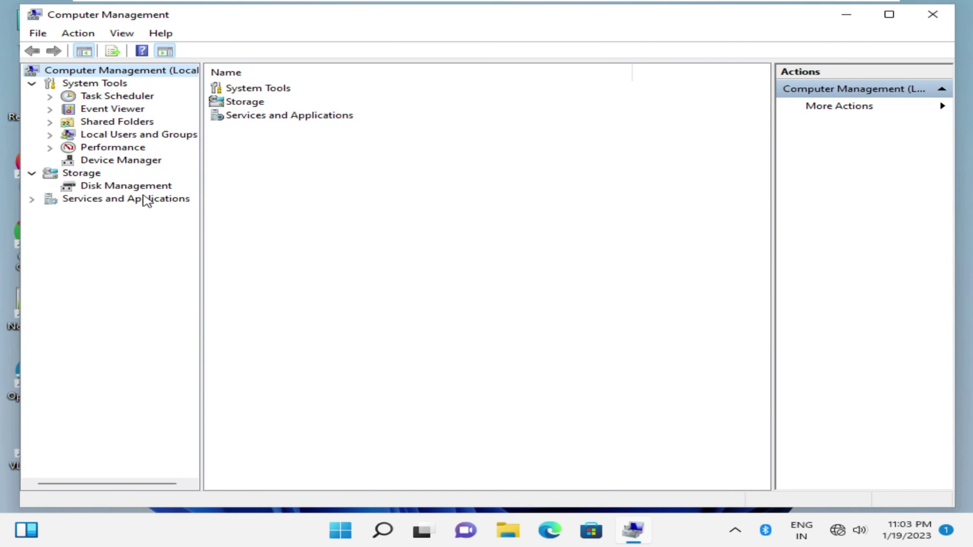
{"action": "left_click", "coordinate": [145, 187]}
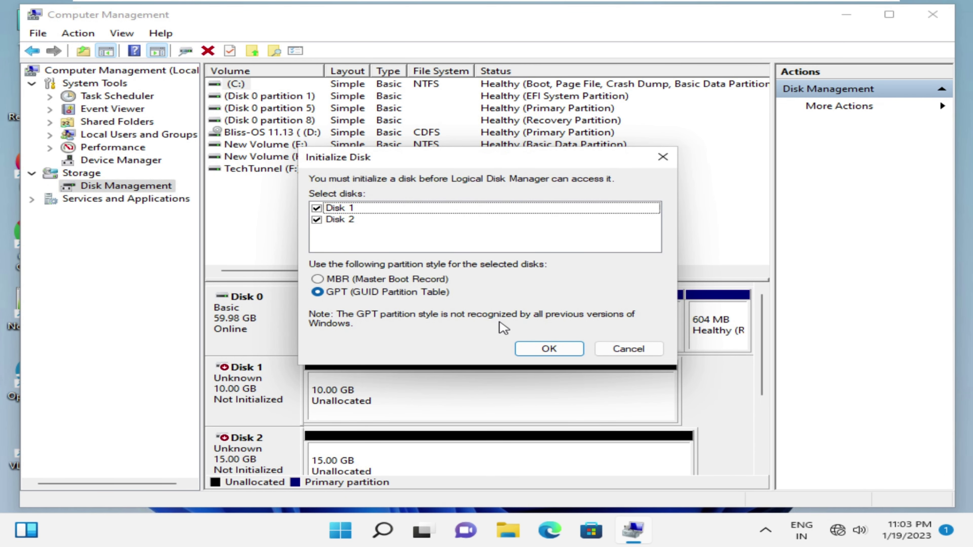
{"action": "left_click", "coordinate": [536, 355]}
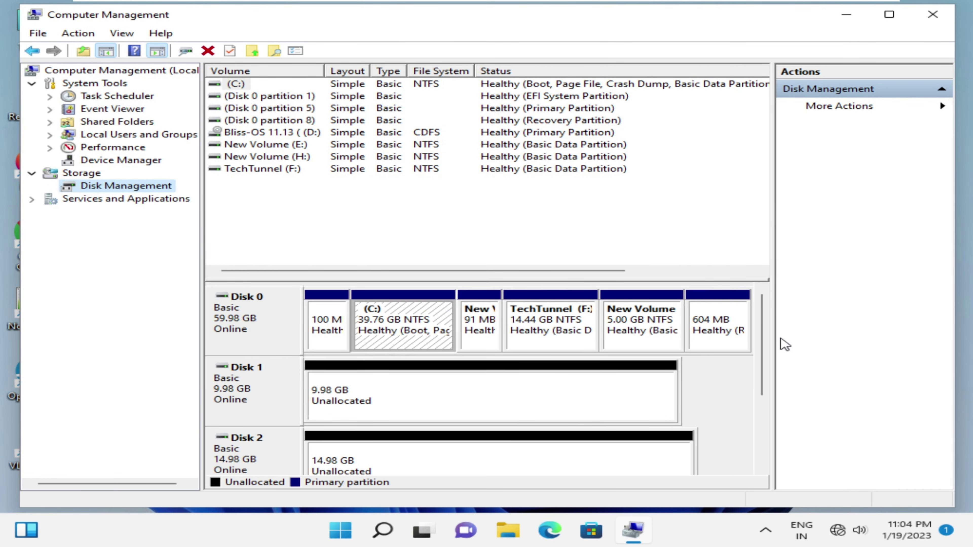
Check the unallocated Disk 1 and Disk 2 in Disk Management and close Computer Management.
{"action": "left_click", "coordinate": [764, 343]}
{"action": "mouse_move", "coordinate": [768, 348]}
{"action": "left_mouse_down"}
{"action": "mouse_move", "coordinate": [765, 374]}
{"action": "mouse_move", "coordinate": [765, 356]}
{"action": "mouse_move", "coordinate": [765, 365]}
{"action": "left_mouse_up"}
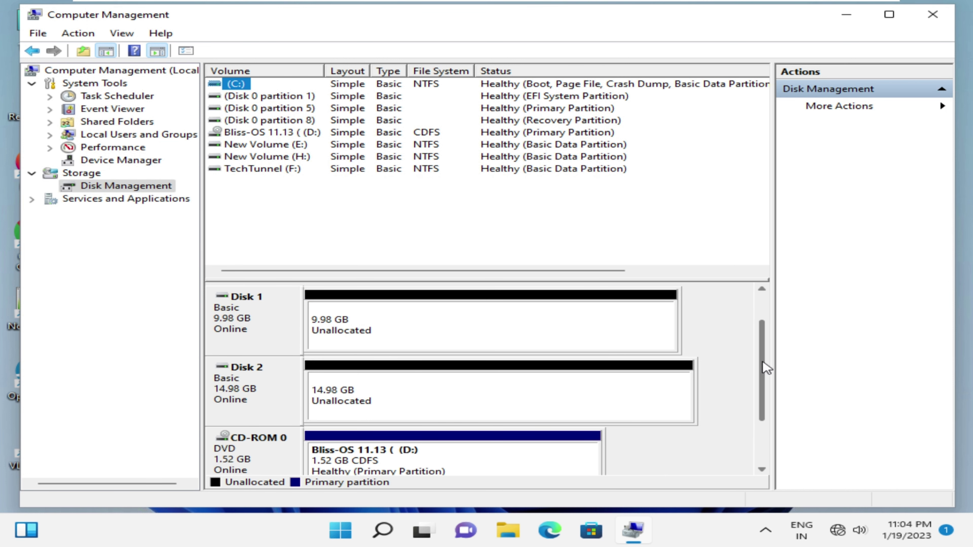
{"action": "left_click", "coordinate": [233, 335]}
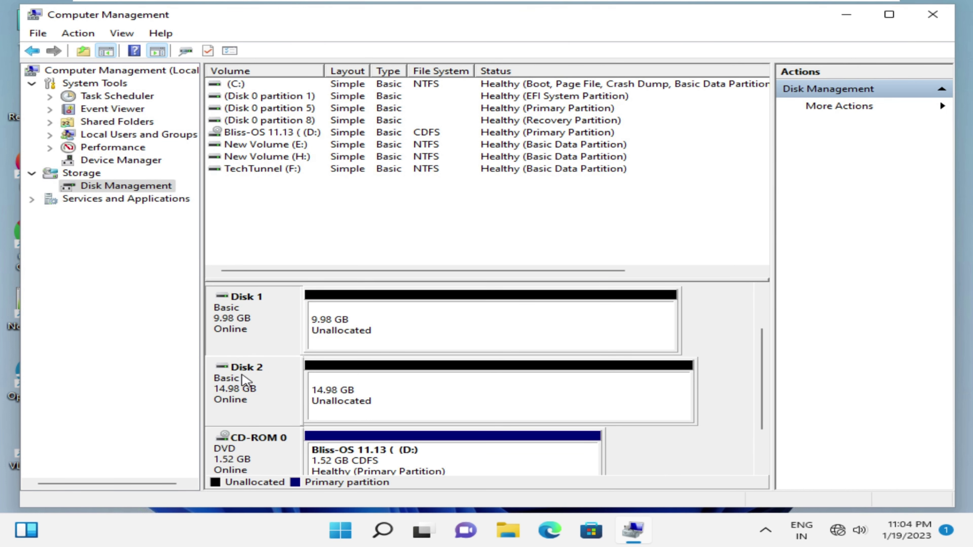
{"action": "left_click", "coordinate": [241, 376]}
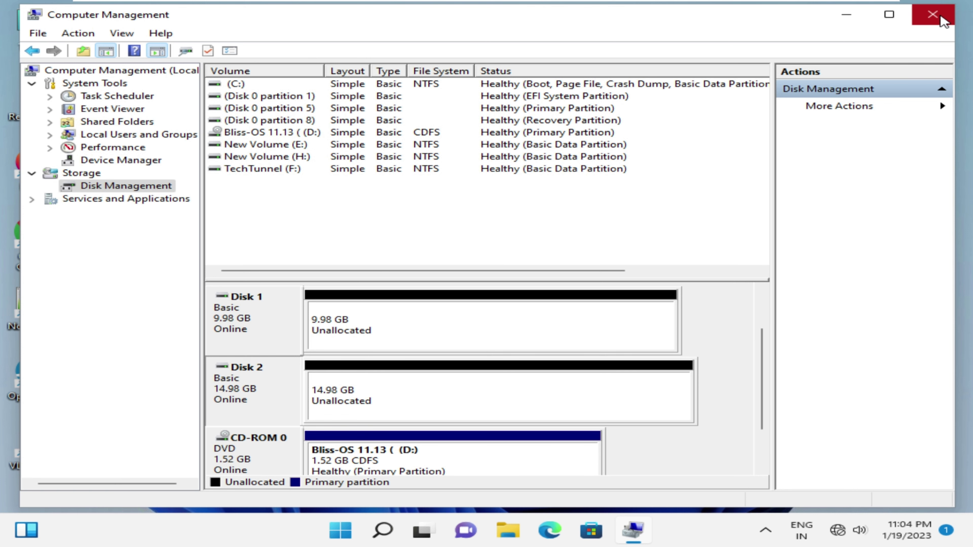
{"action": "left_click", "coordinate": [933, 14]}
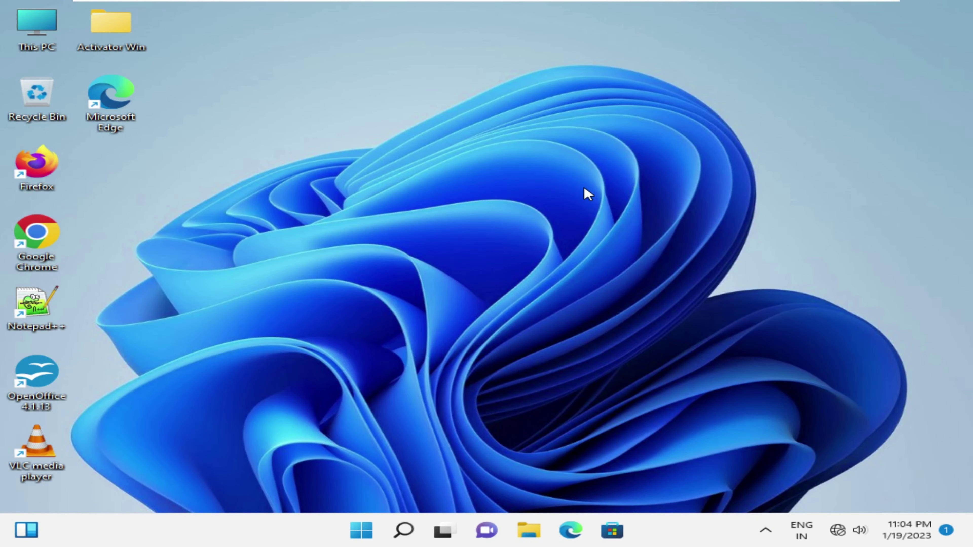
Search for the Storage settings and open Storage Spaces under the advanced storage settings.
{"action": "right_click", "coordinate": [588, 194]}
{"action": "left_click", "coordinate": [605, 226]}
{"action": "key", "text": "super"}
{"action": "type", "text": "st"}
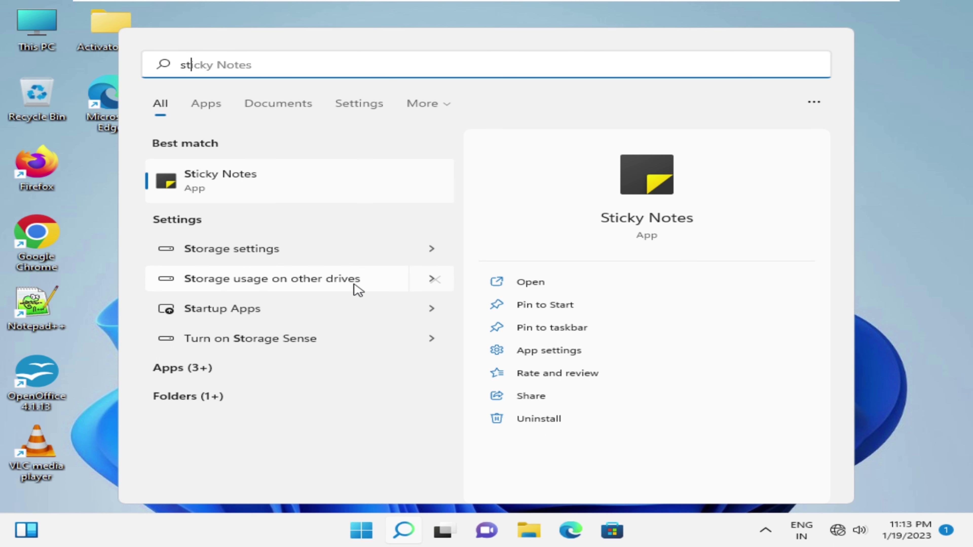
{"action": "left_click", "coordinate": [367, 252]}
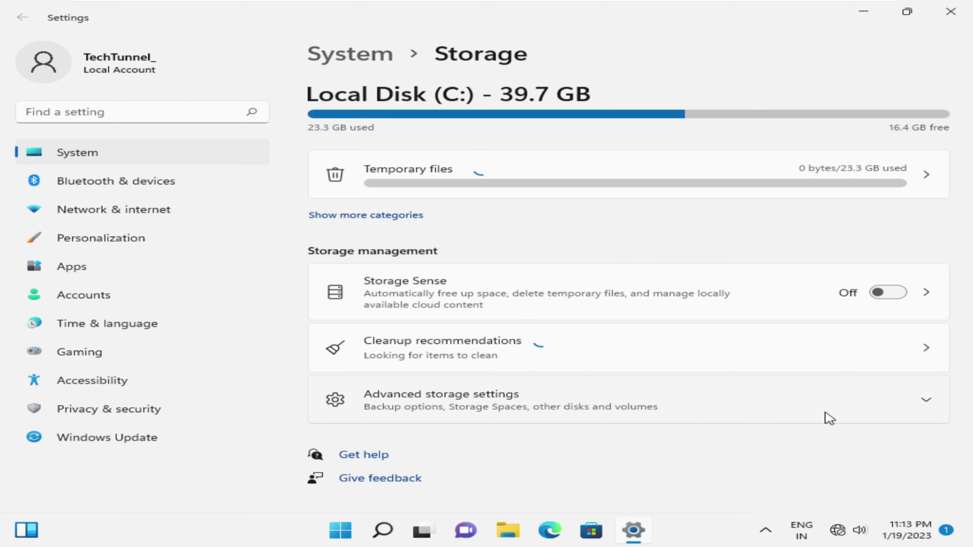
{"action": "left_click", "coordinate": [923, 409]}
{"action": "scroll", "coordinate": [761, 411], "scroll_direction": "down", "scroll_amount": 2}
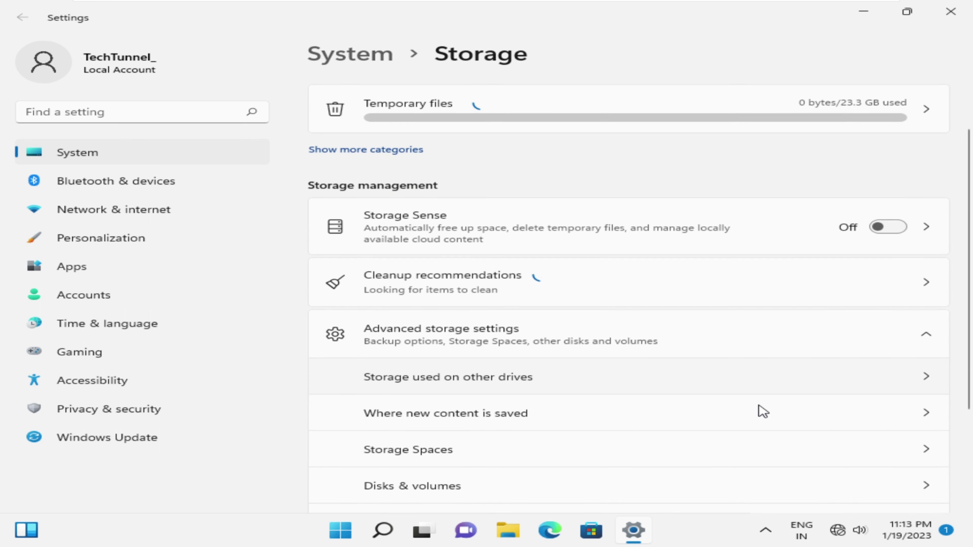
{"action": "scroll", "coordinate": [760, 409], "scroll_direction": "down", "scroll_amount": 4}
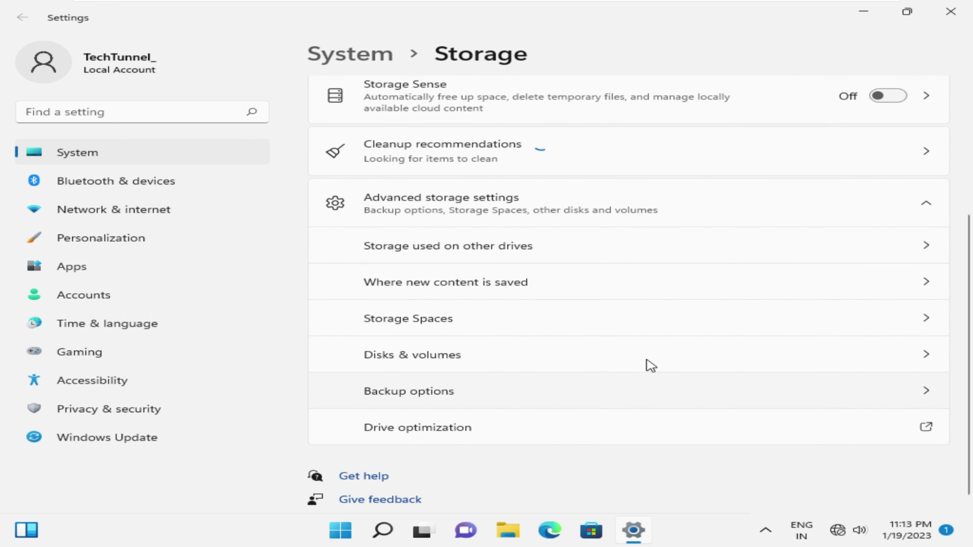
{"action": "left_click", "coordinate": [610, 318]}
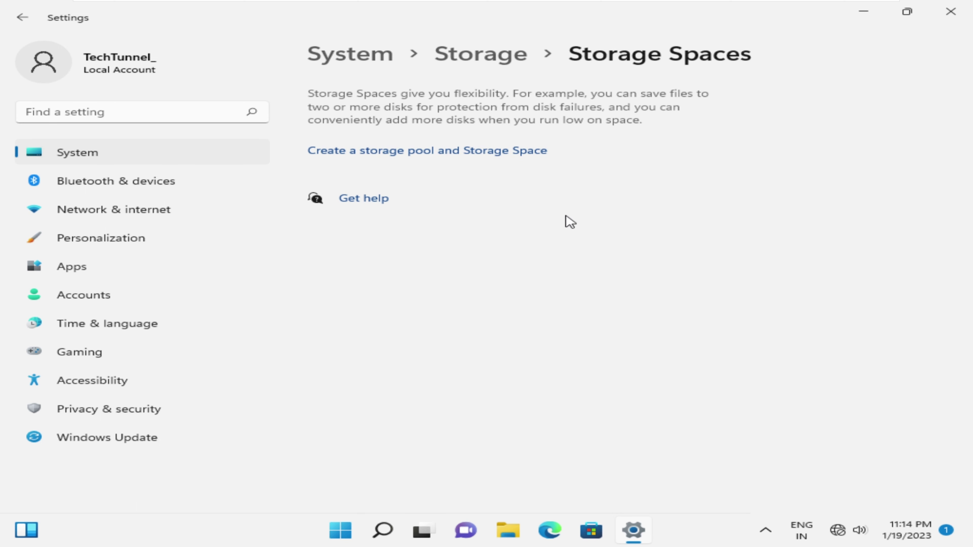
Create a new storage pool named TechTunnel from the 10.0 GB and 15.0 GB disks.
{"action": "left_click", "coordinate": [460, 151]}
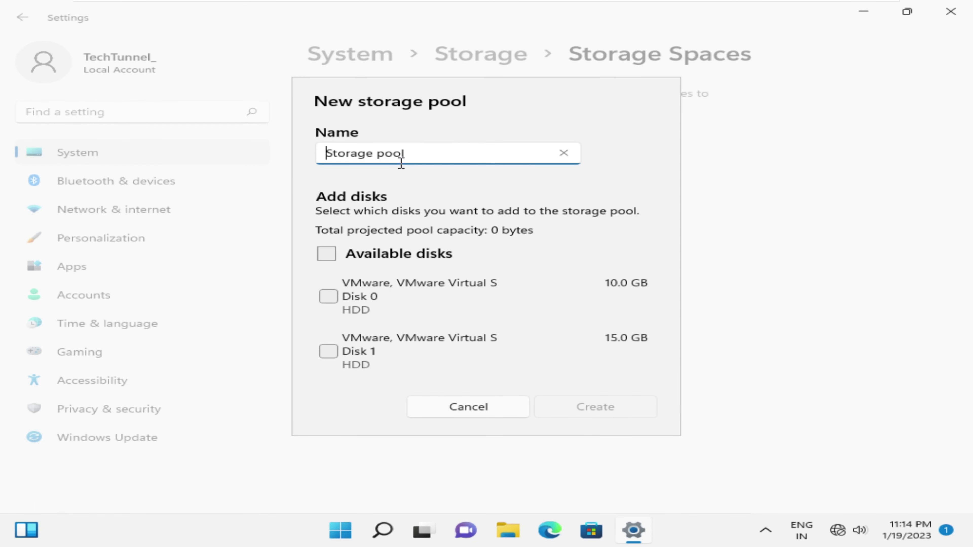
{"action": "left_click_drag", "start_coordinate": [417, 155], "coordinate": [319, 152]}
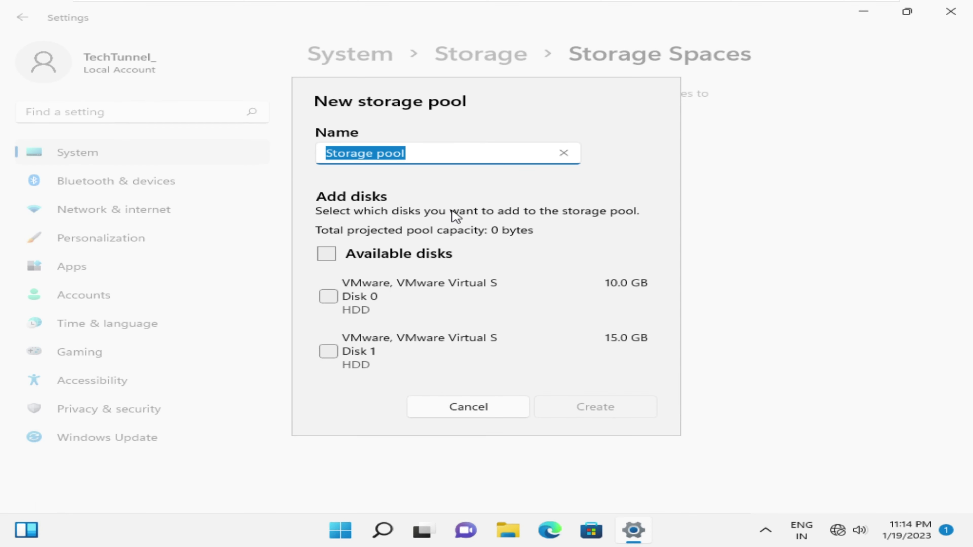
{"action": "type", "text": "TechTunnel"}
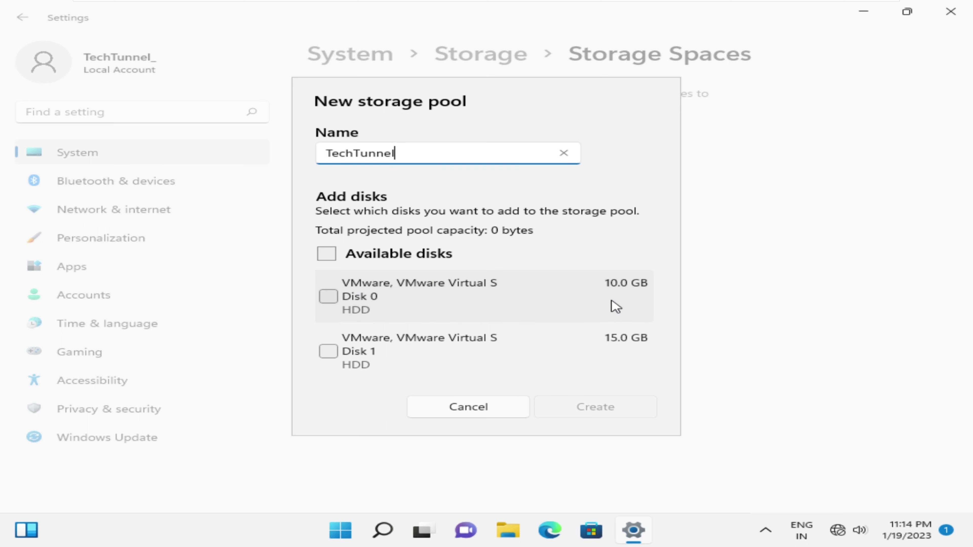
{"action": "left_click", "coordinate": [327, 297]}
{"action": "left_click", "coordinate": [328, 351]}
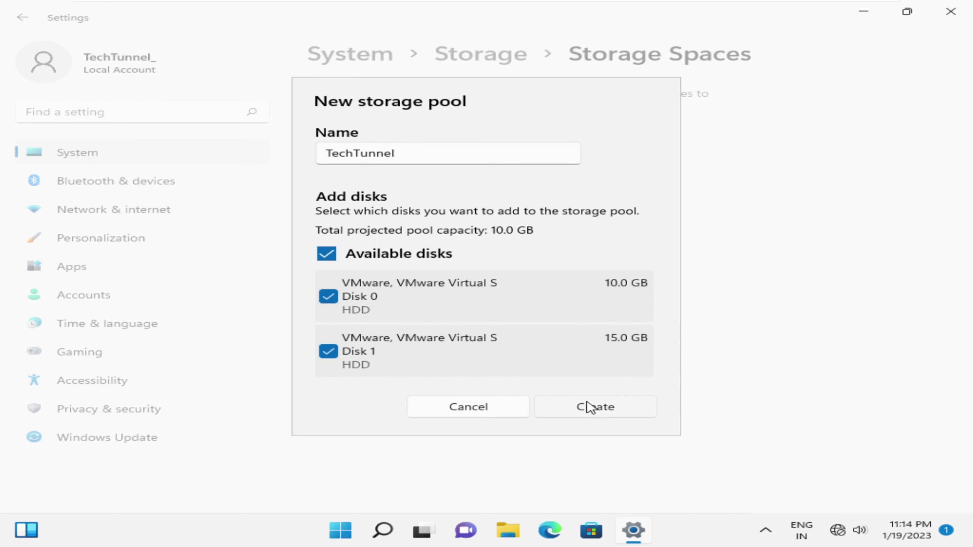
{"action": "left_click", "coordinate": [594, 411]}
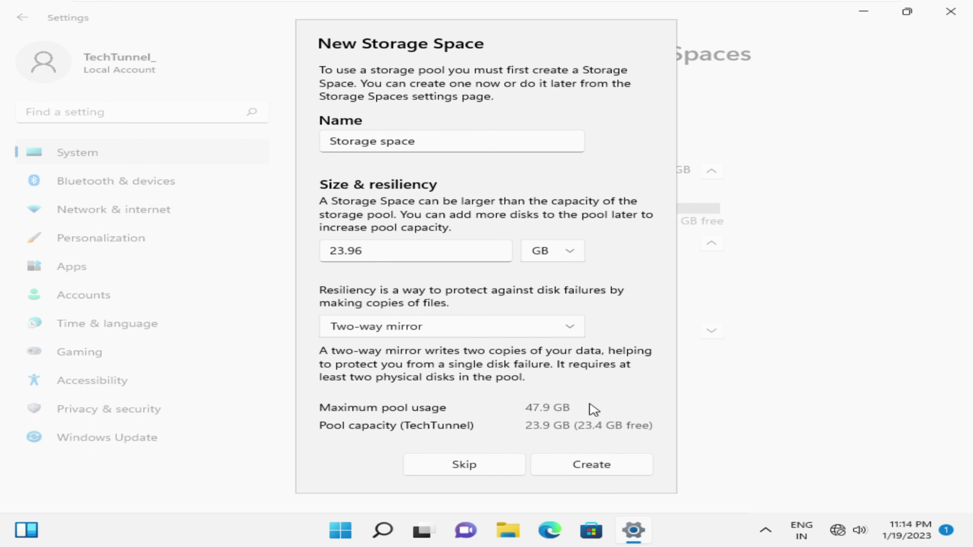
Create a 23.96 GB storage space named Storage space in the TechTunnel pool with Simple (no resiliency).
{"action": "left_click", "coordinate": [425, 143]}
{"action": "key", "text": "ctrl+a"}
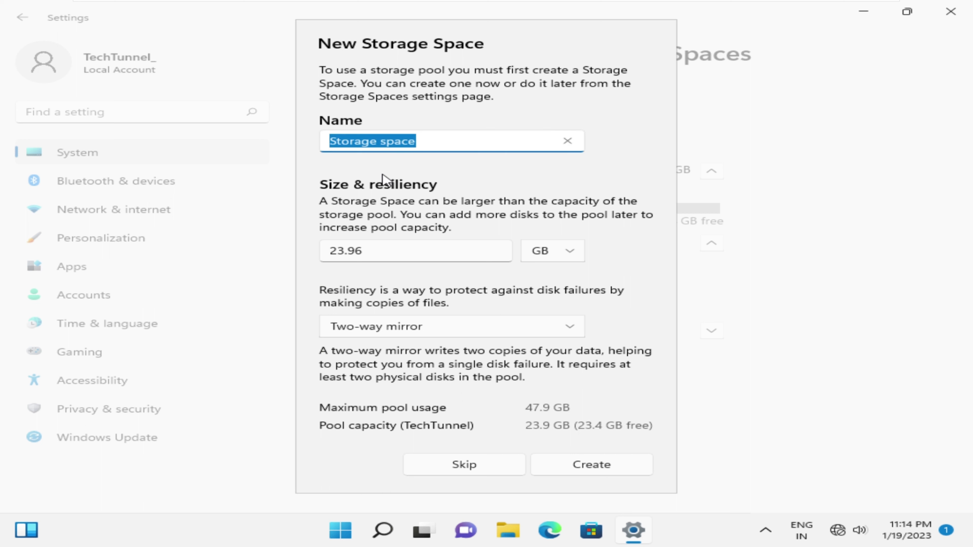
{"action": "left_click", "coordinate": [512, 216]}
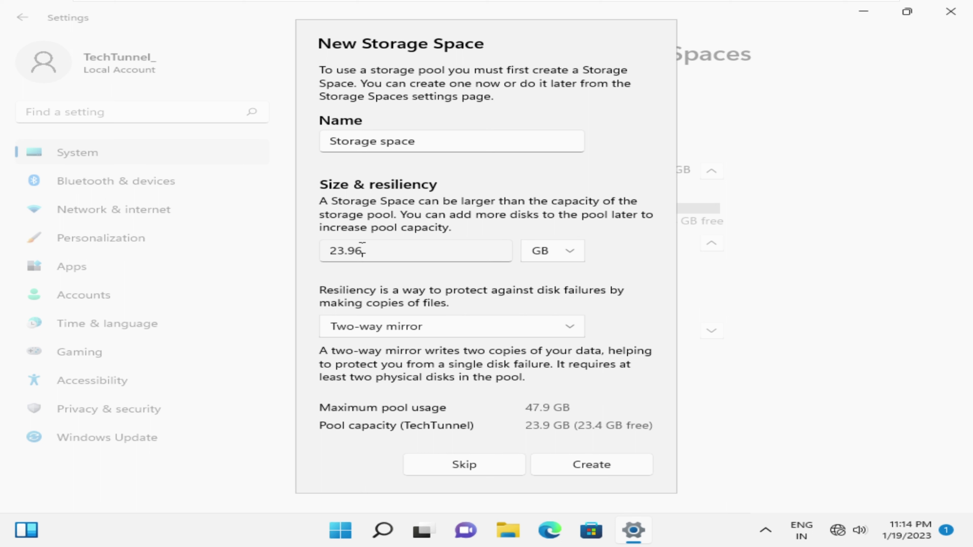
{"action": "left_click", "coordinate": [327, 252]}
{"action": "key", "text": "ctrl+a"}
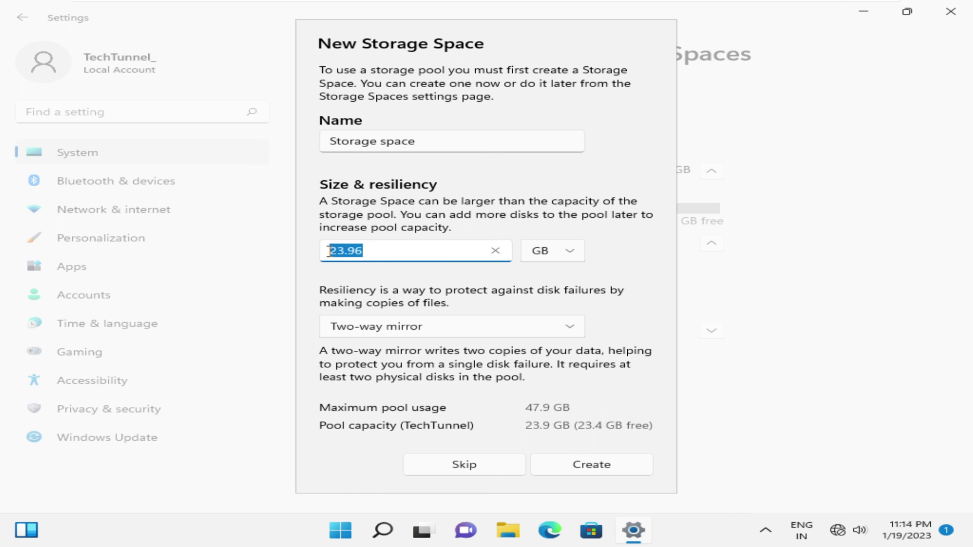
{"action": "left_click", "coordinate": [554, 256]}
{"action": "left_click", "coordinate": [554, 258]}
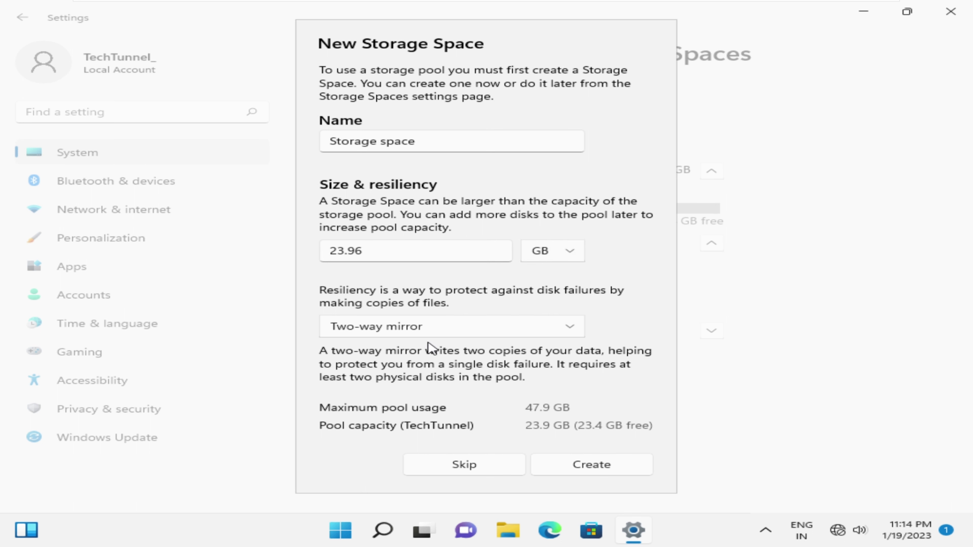
{"action": "left_click", "coordinate": [460, 335]}
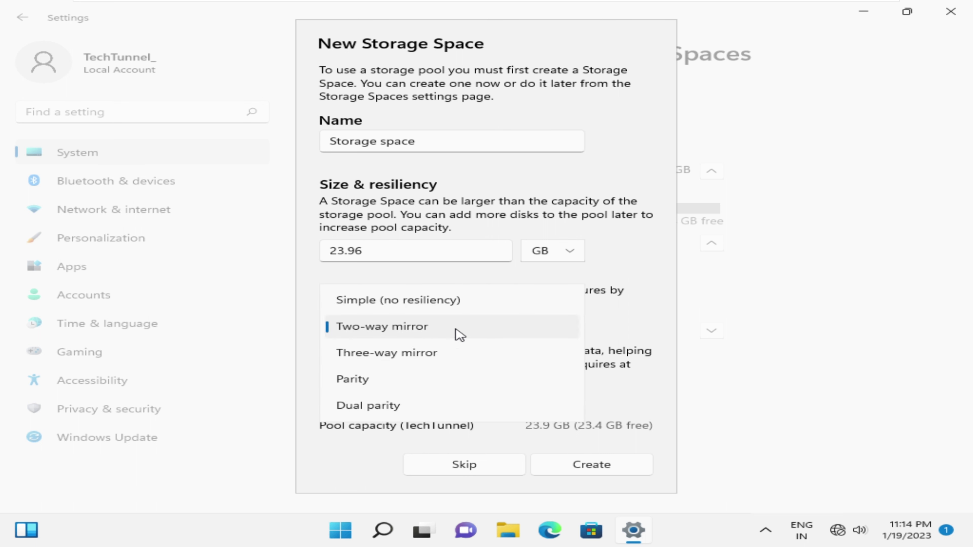
{"action": "left_click", "coordinate": [455, 306]}
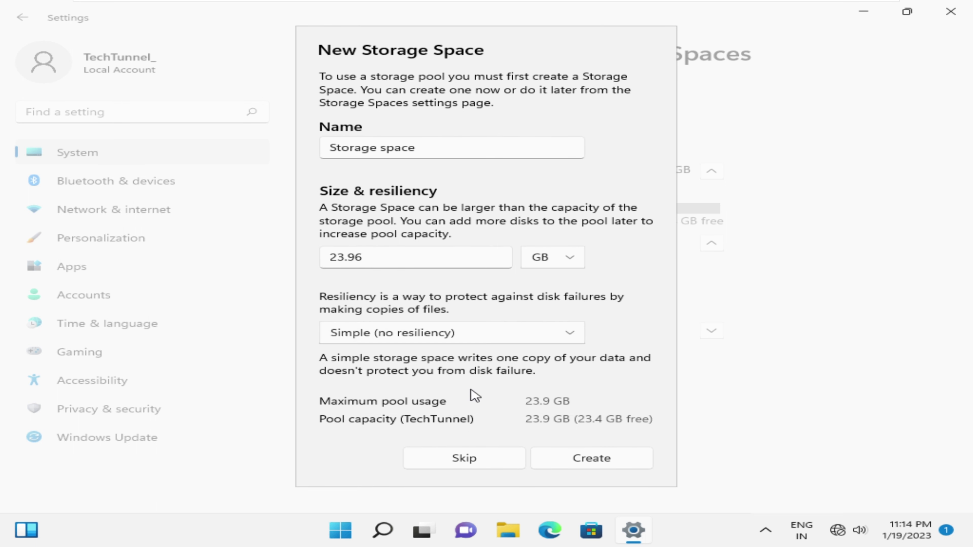
{"action": "left_click", "coordinate": [600, 460]}
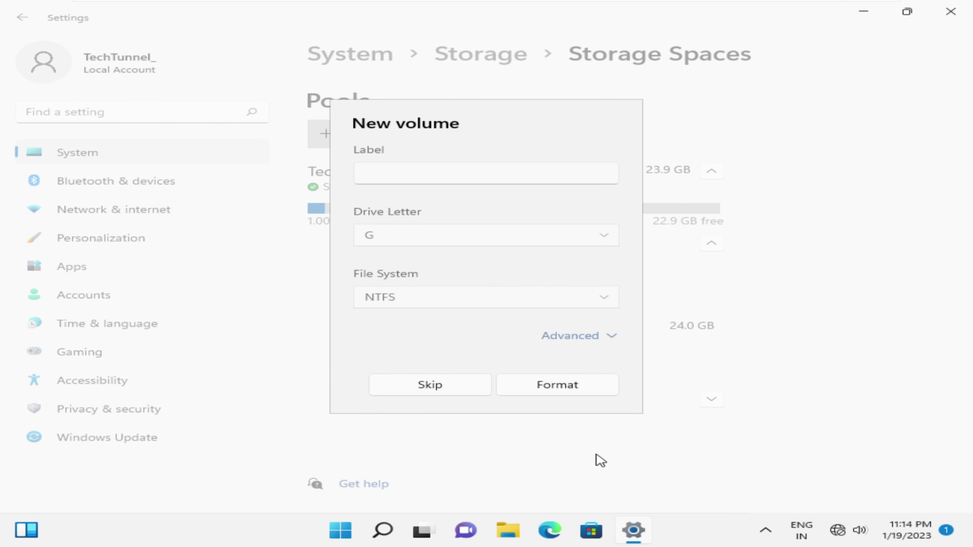
Label the new volume TechTunnel, format it as NTFS with drive letter G, and close Settings.
{"action": "left_click", "coordinate": [432, 171]}
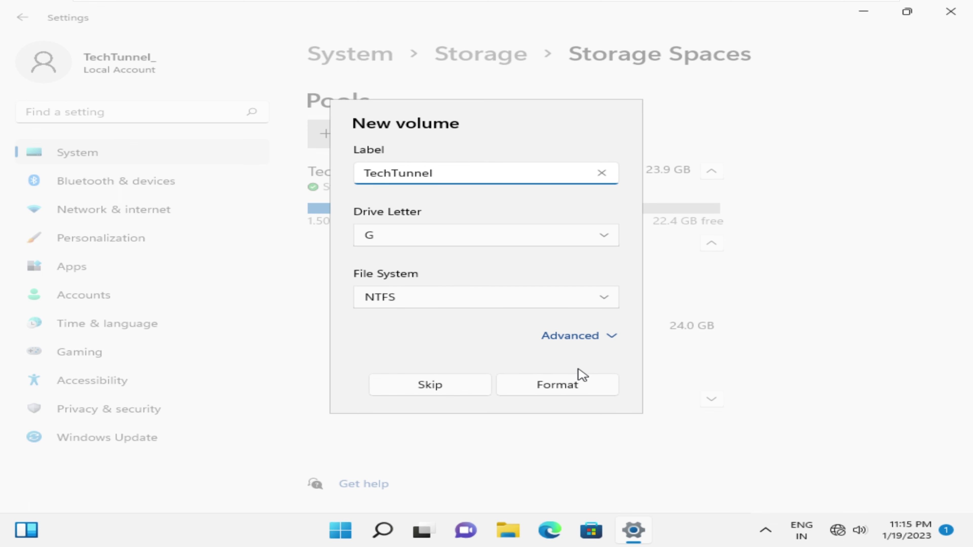
{"action": "left_click", "coordinate": [579, 384]}
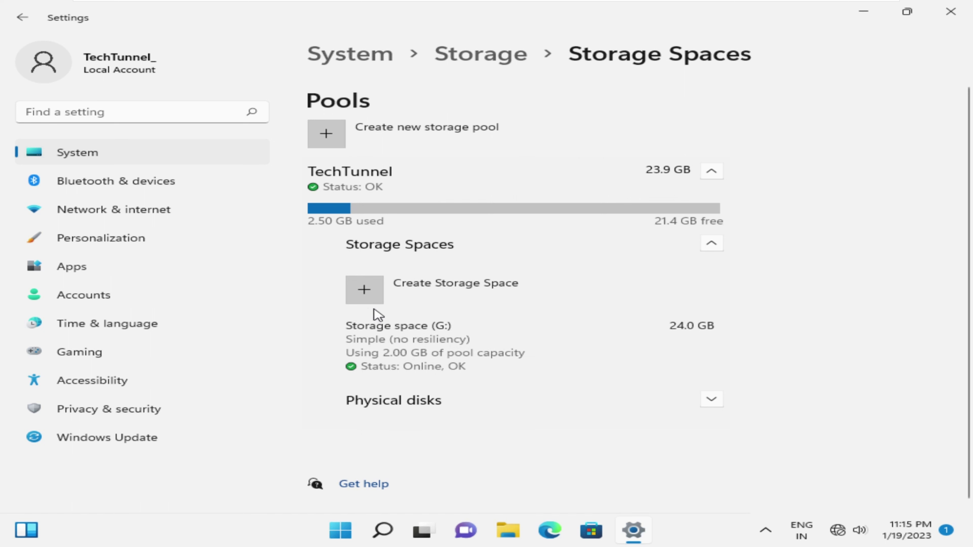
{"action": "left_click", "coordinate": [950, 13]}
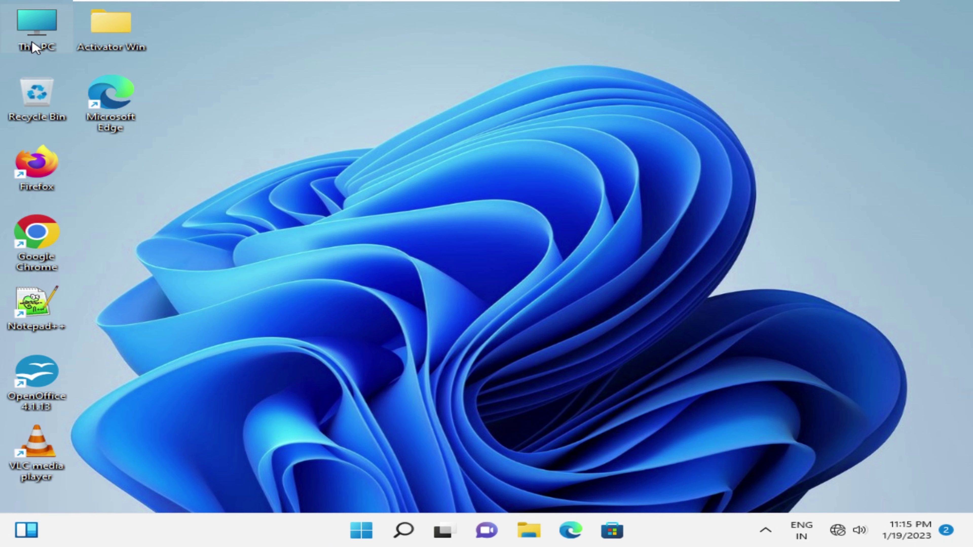
Open This PC in a maximized window and check the capacity of the TechTunnel (G:) drive.
{"action": "double_click", "coordinate": [42, 30]}
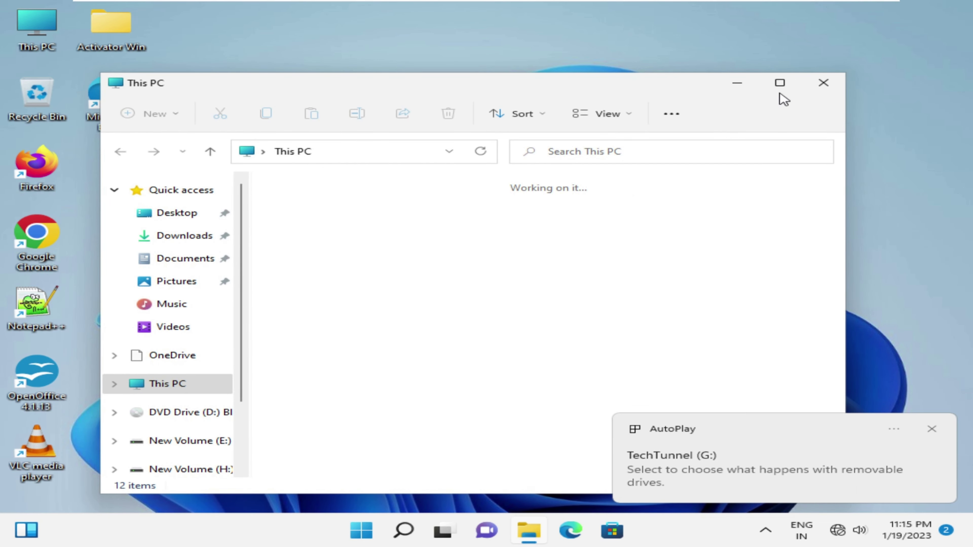
{"action": "left_click", "coordinate": [780, 83]}
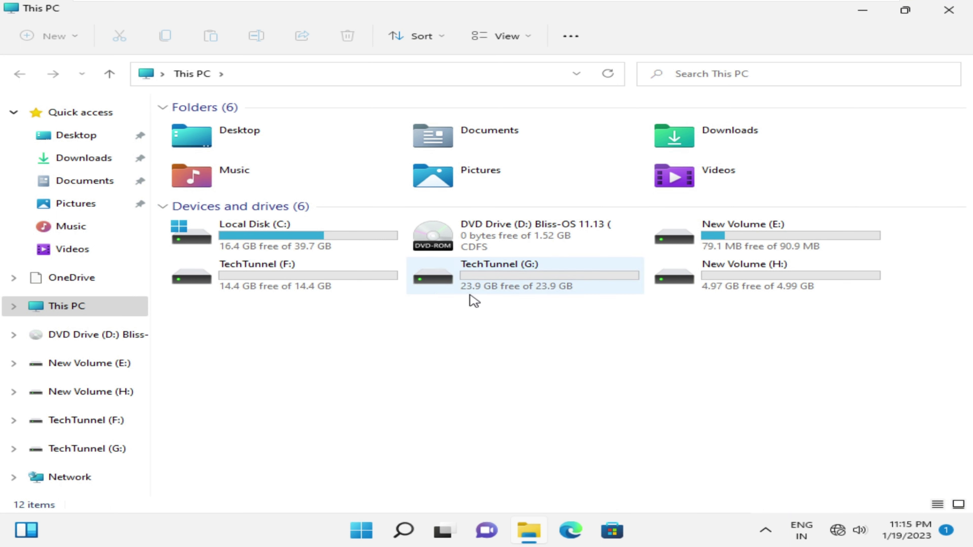
{"action": "left_click", "coordinate": [538, 294]}
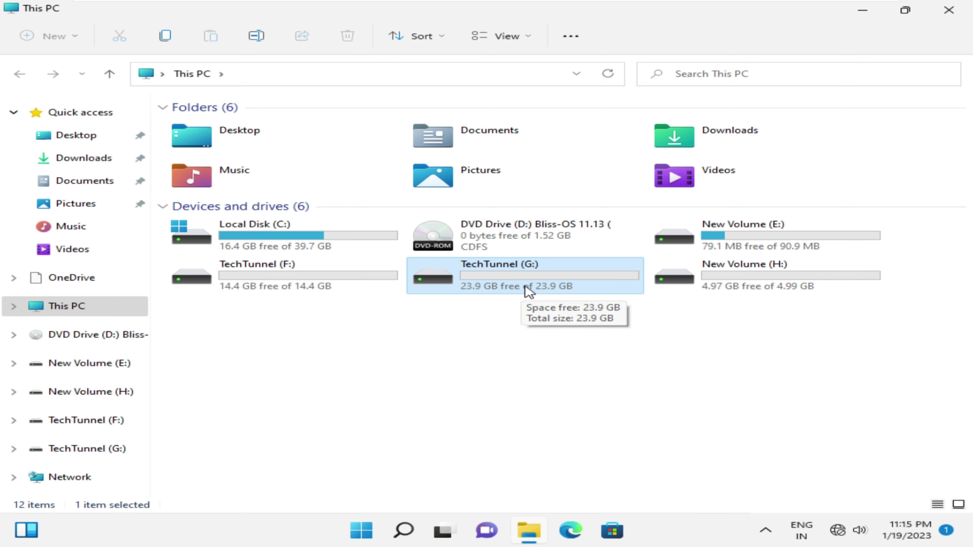